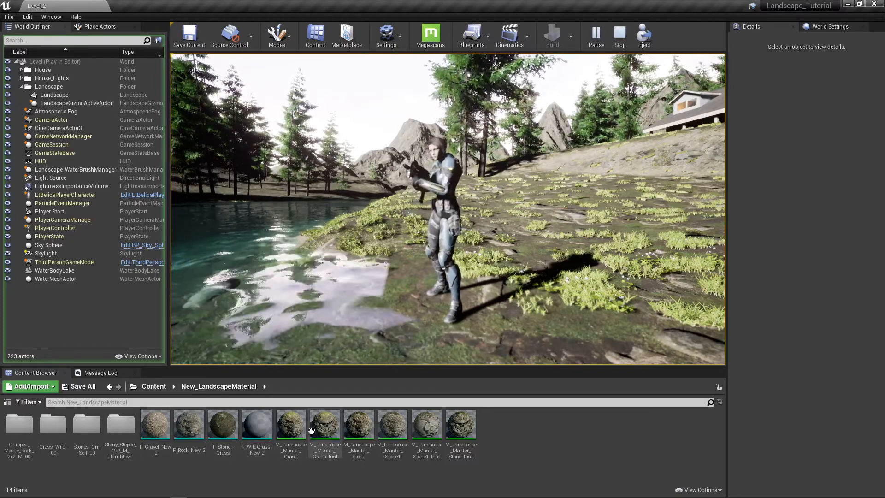
- Launch Unreal Engine 4.26.1 from the Epic Games Launcher and stop the play session running in the Landscape_Tutorial editor
click(291, 425)
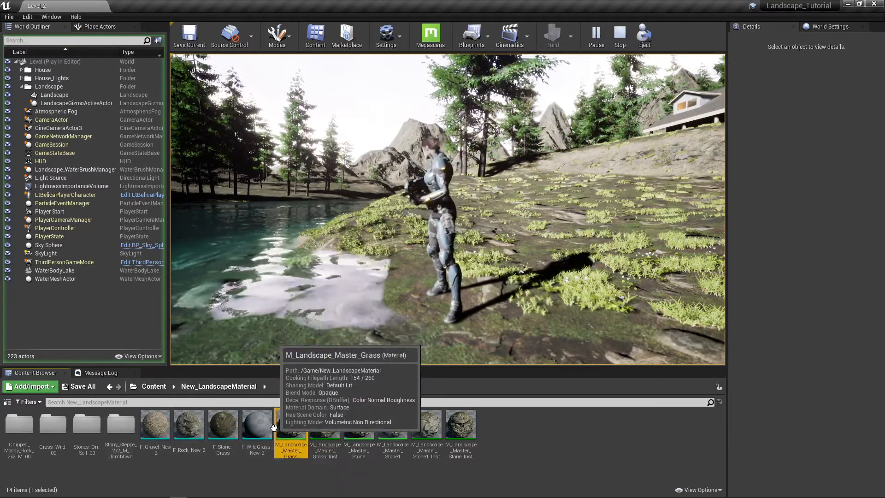
mouse_move(52, 495)
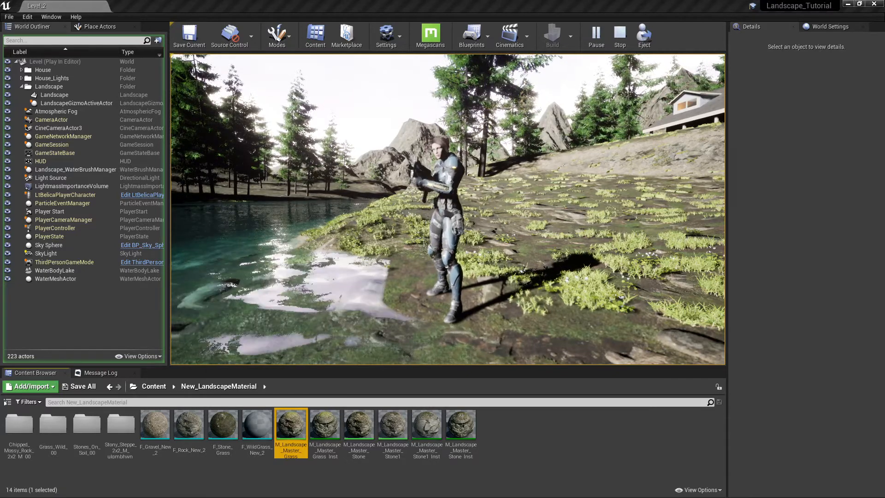
key(alt+Tab)
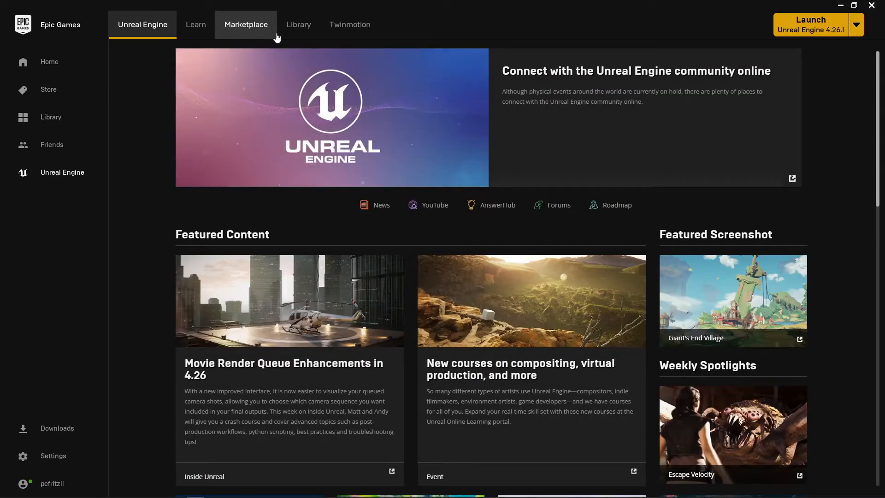
click(824, 26)
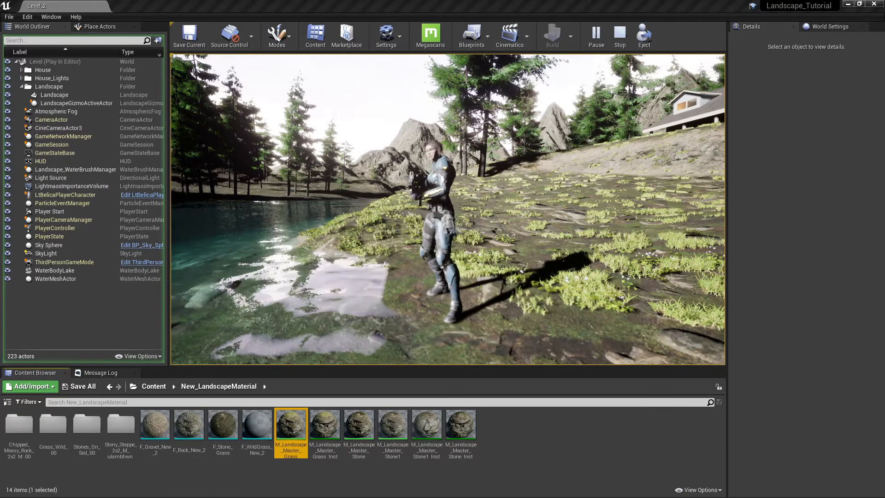
click(621, 34)
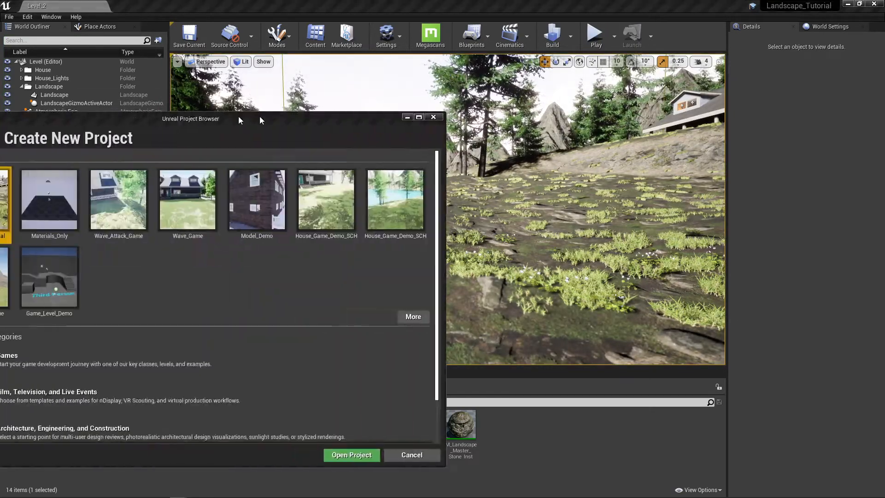
- Bring the project browser fully into view and try to open the highlighted Landscape_Tutorial project
drag(238, 116, 475, 35)
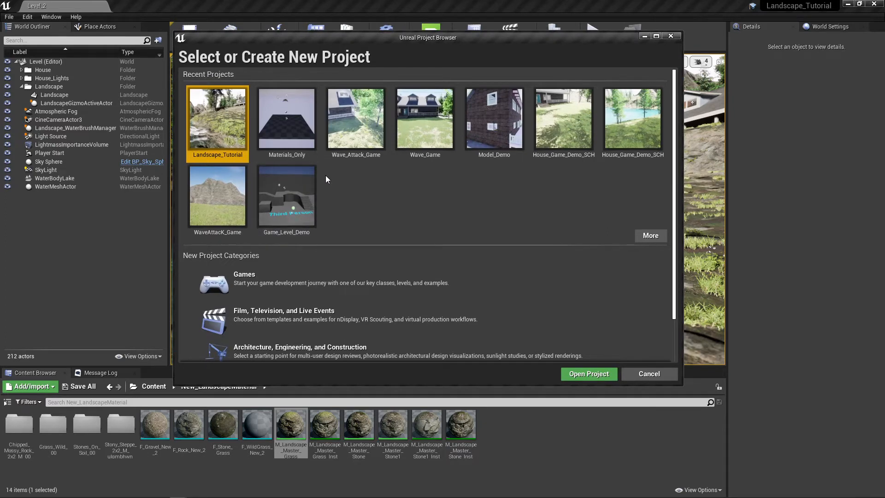
click(581, 375)
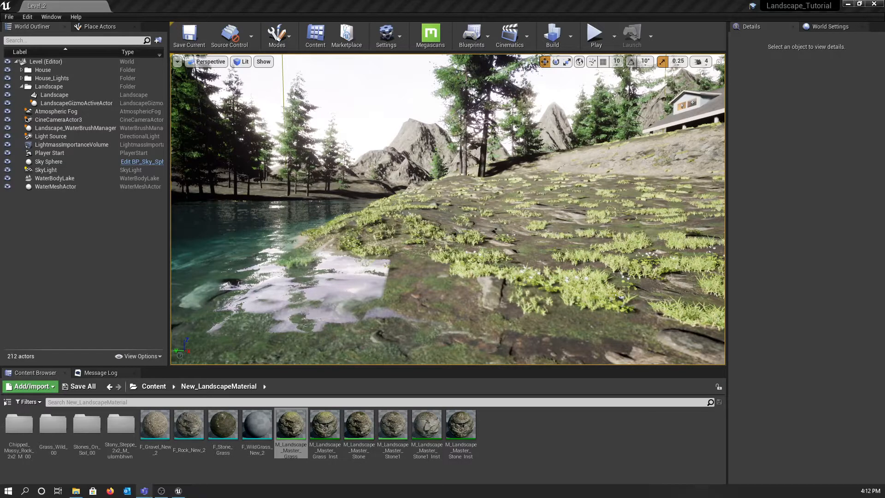
- Switch to the Epic Games Launcher, launch Unreal Engine 4.26.1 and start a new project in the Games category
click(30, 491)
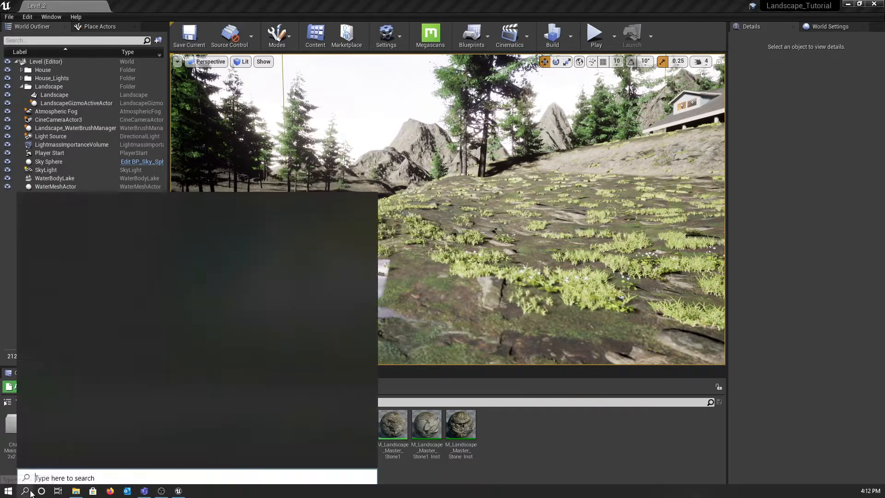
click(215, 343)
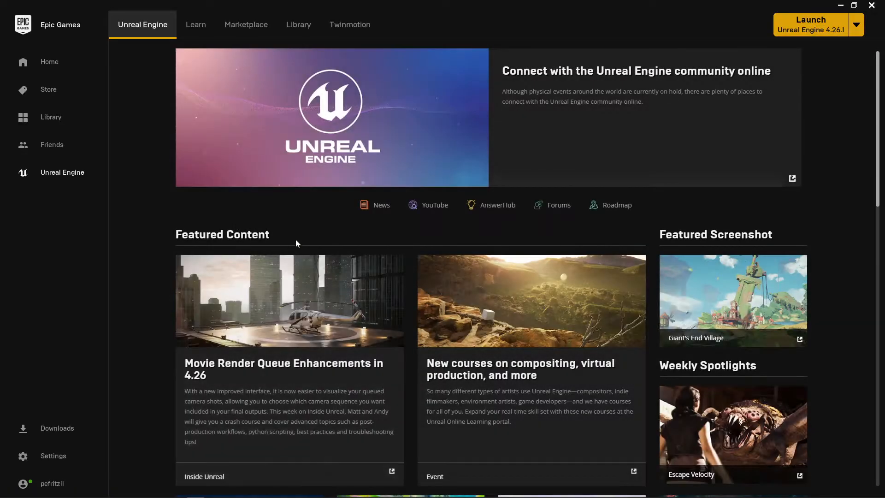
click(803, 28)
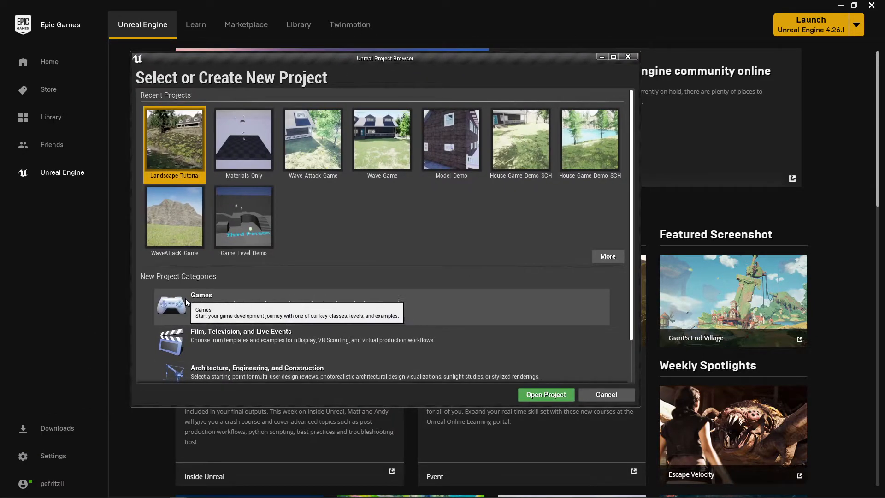
click(187, 302)
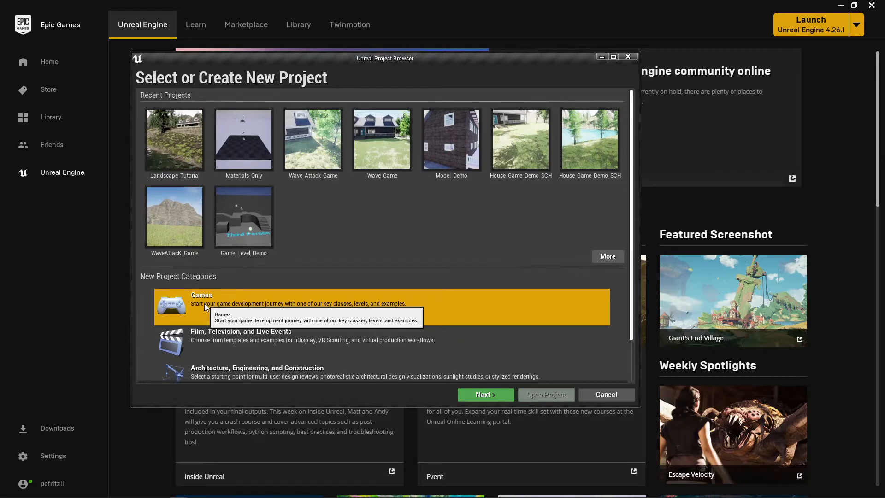
click(484, 391)
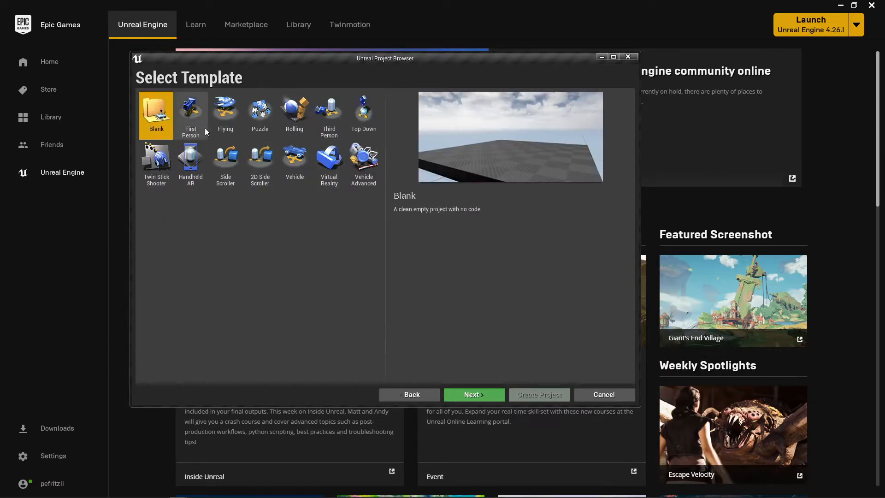
- Choose the Third Person template for the new project and continue to its project settings
click(328, 118)
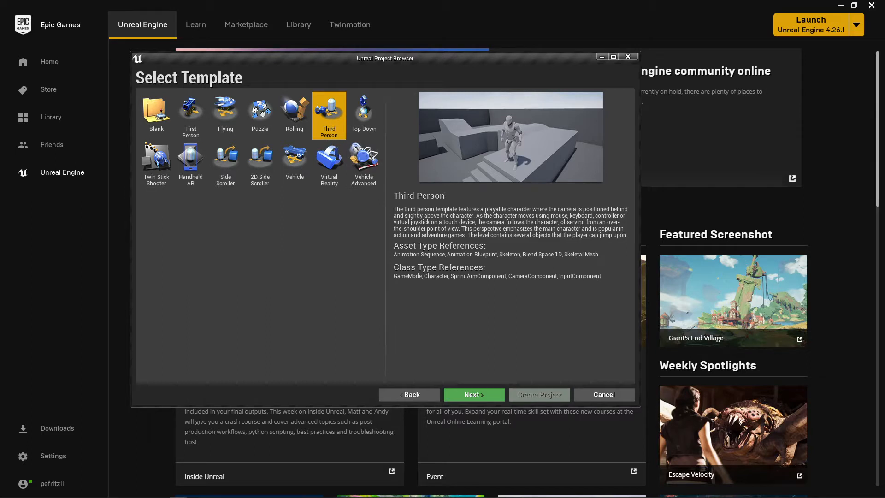
click(158, 115)
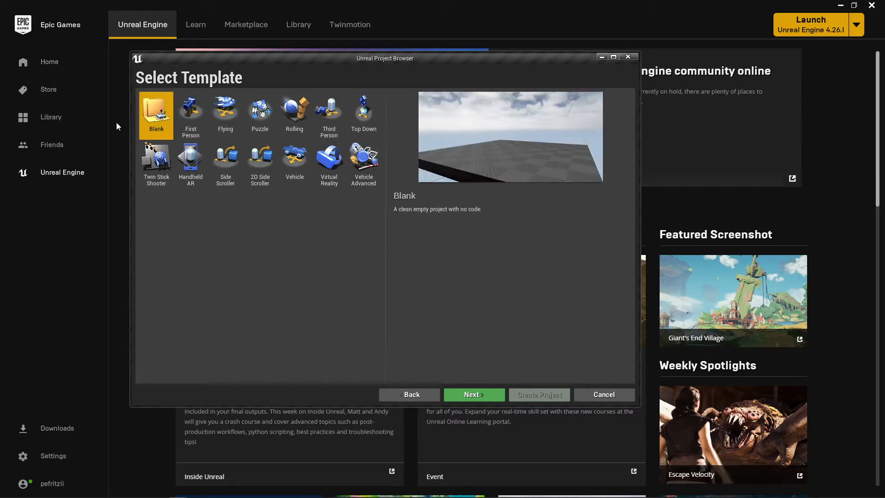
click(334, 111)
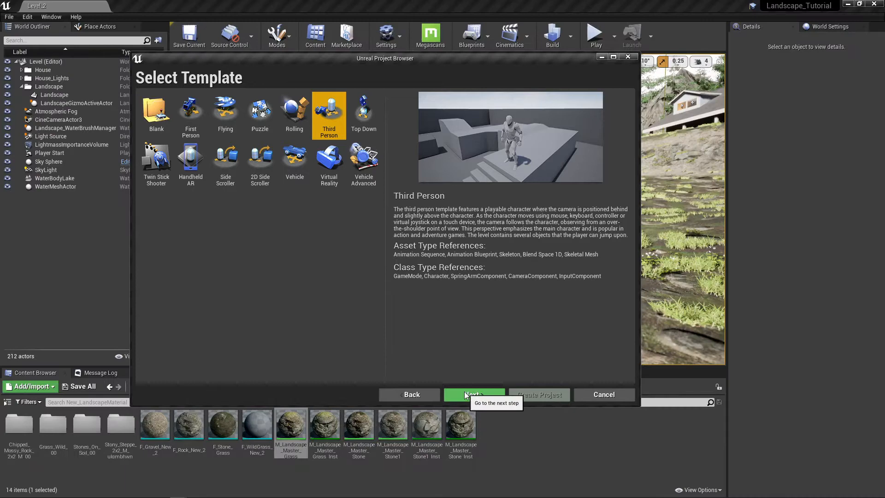
click(466, 393)
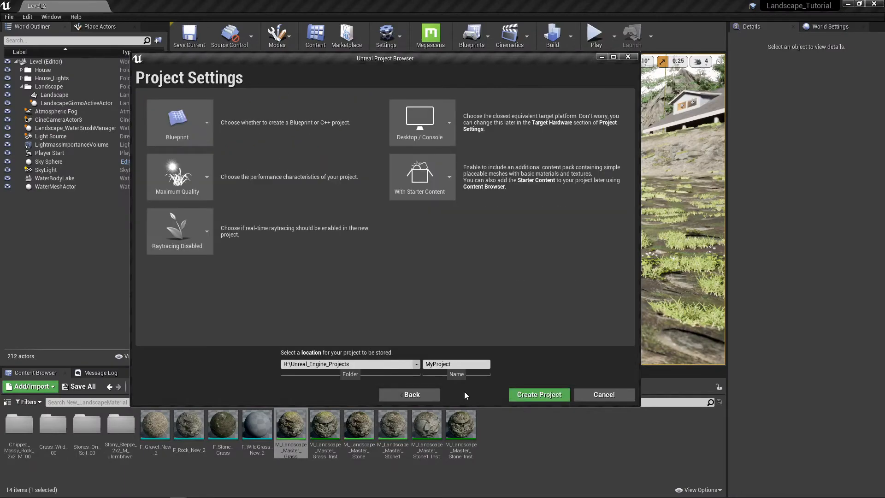
- Name the project Migration_Example and create it with the preset project settings
click(459, 364)
text(Migration_Example)
click(493, 388)
click(538, 396)
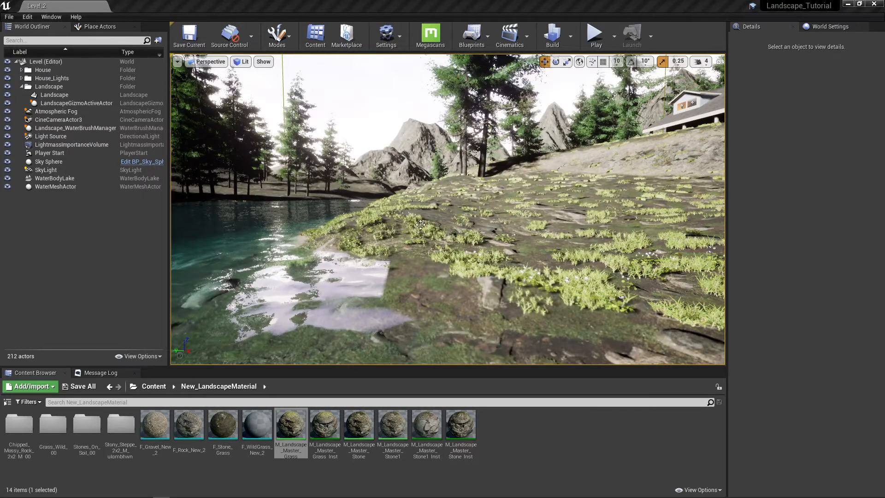
- Shrink the Landscape_Tutorial editor window and bring the Migration_Example editor onto this screen at full size
double_click(385, 9)
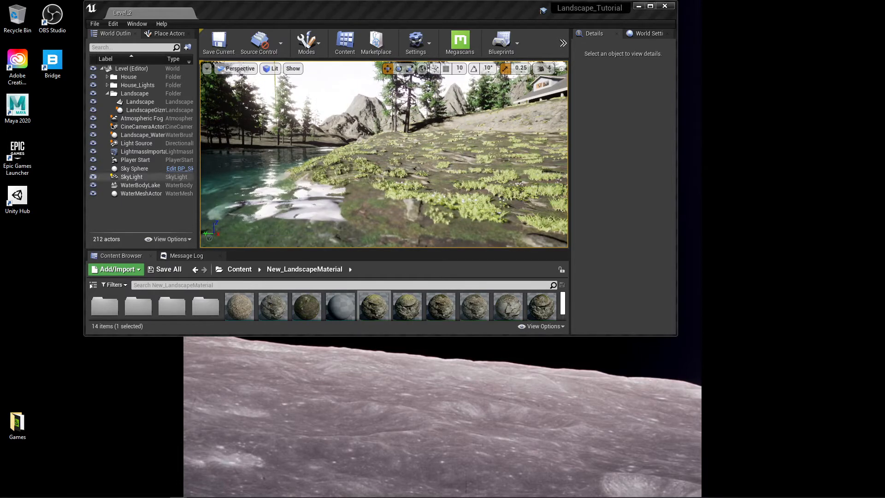
drag(0, 141, 323, 0)
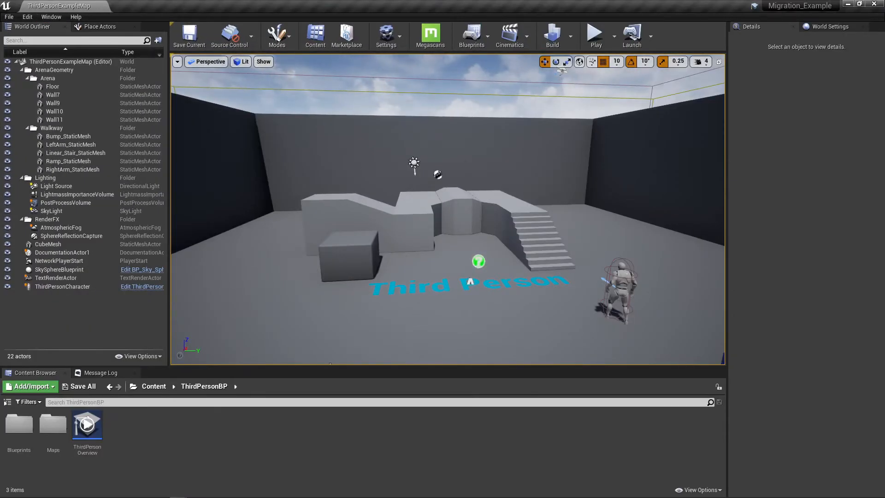
- Create a new level in Migration_Example from the Default level template
click(10, 19)
click(27, 33)
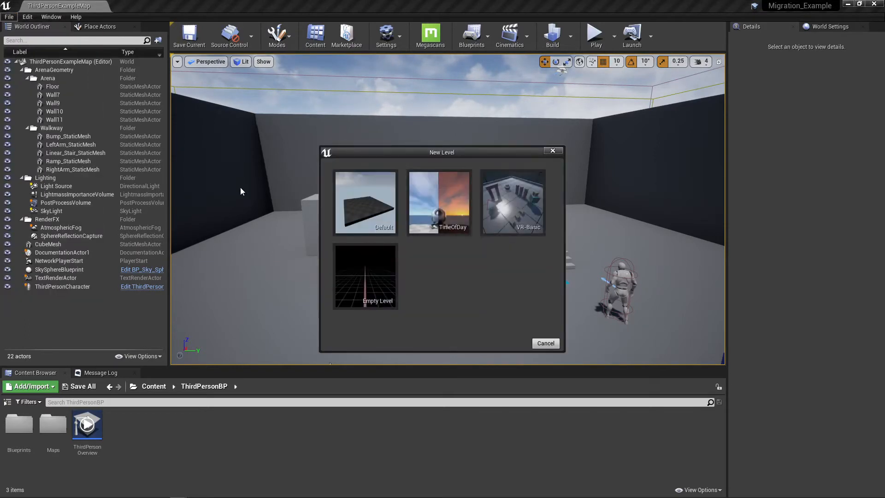
click(384, 233)
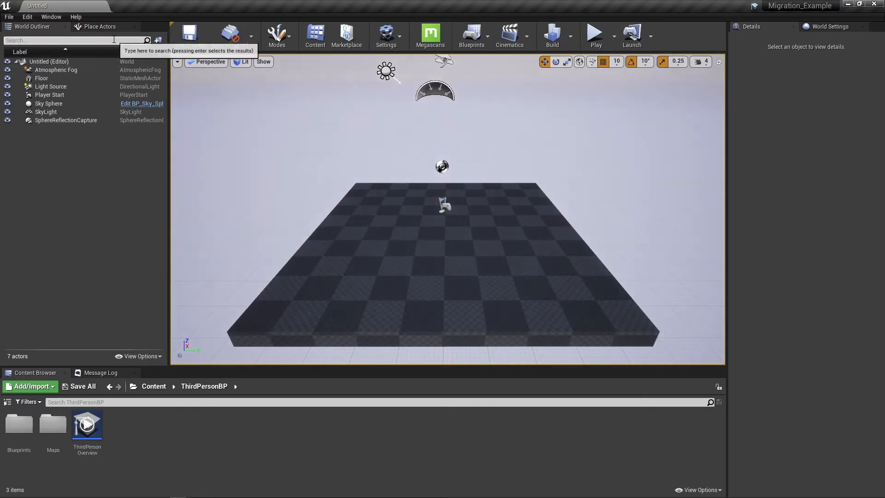
- Save the new level in the Content folder under the name Migration_Exam
click(8, 17)
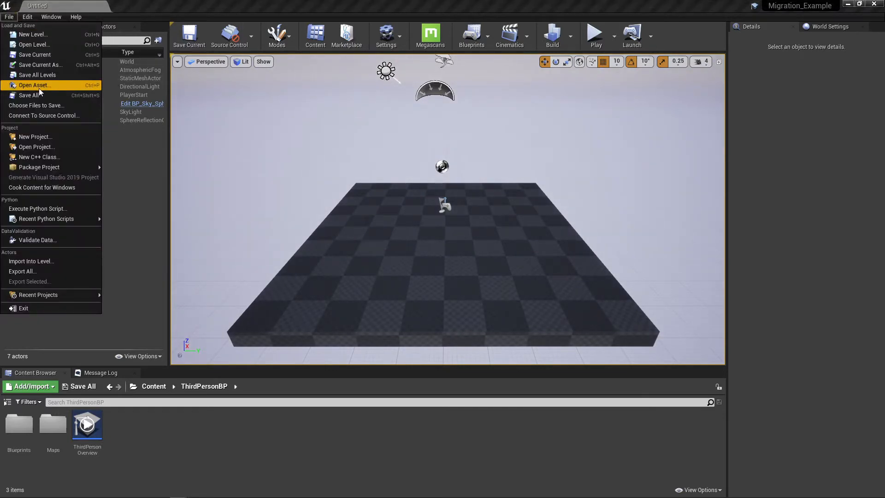
click(41, 56)
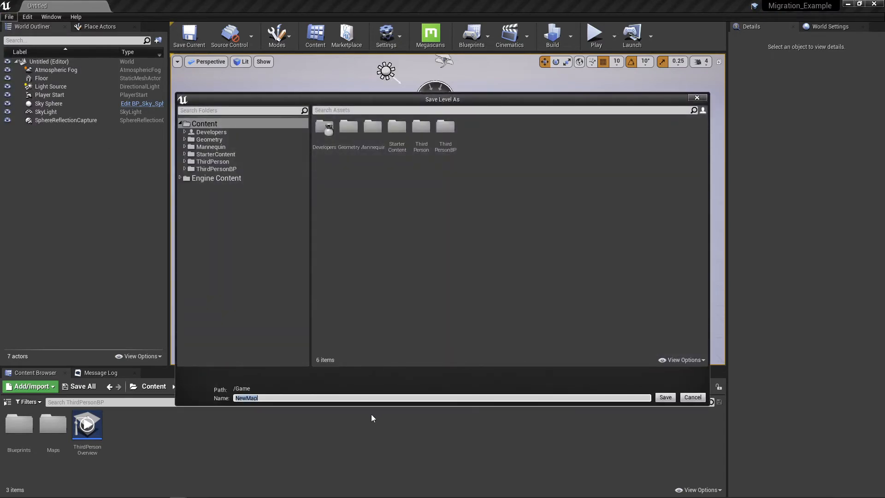
text(Migration_Exm)
key(BackSpace)
text(am)
key(Return)
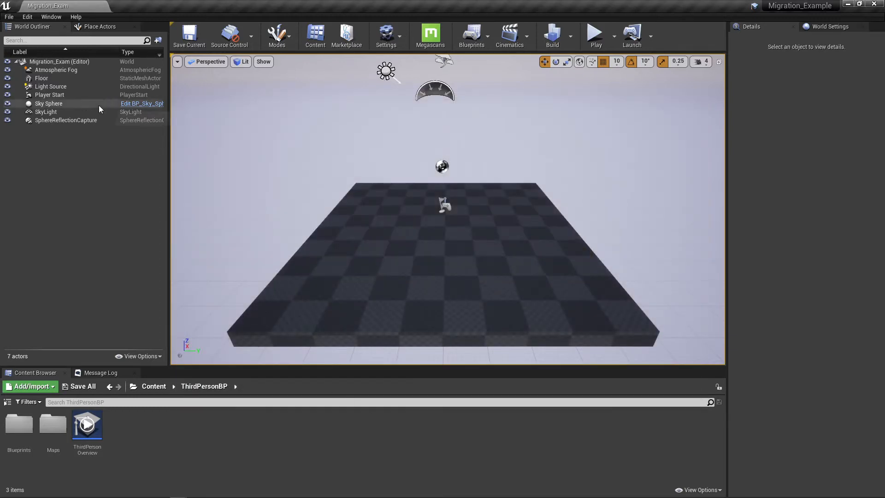
- Activate Landscape editing mode and set the new landscape to Import from File with edit layers enabled
click(287, 37)
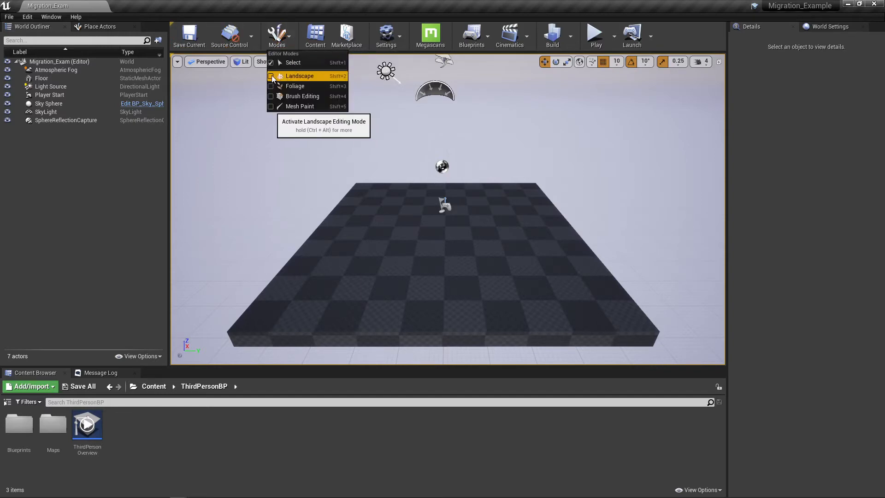
click(295, 76)
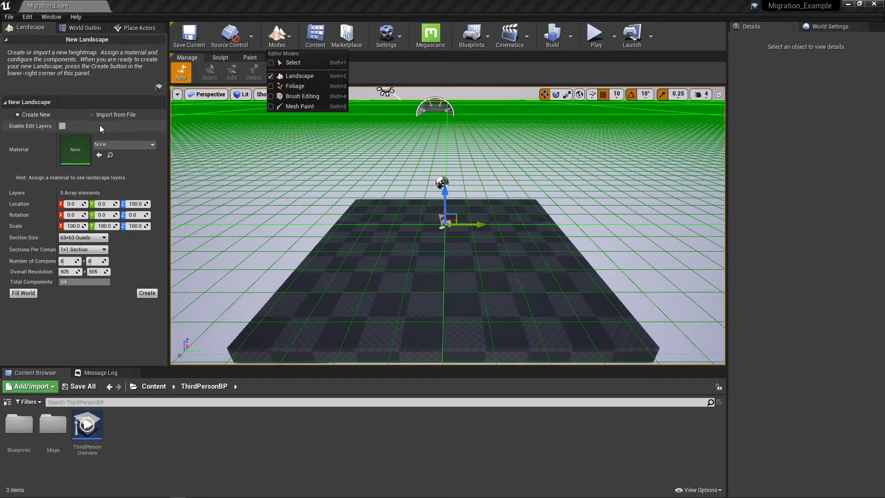
click(90, 116)
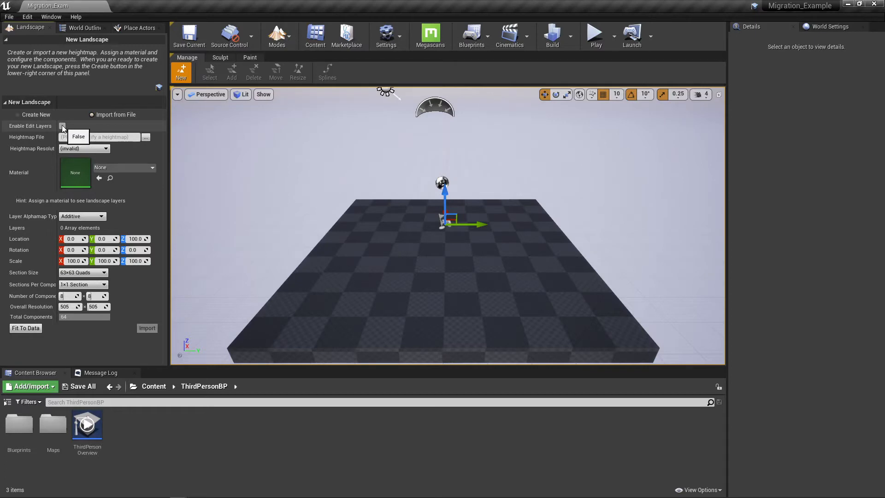
- Load EstesPark_CO Height Map (Merged) from Height_Map_Data > Colorado > EstesPark_CO terrain on drive H: as the landscape's heightmap file
click(146, 138)
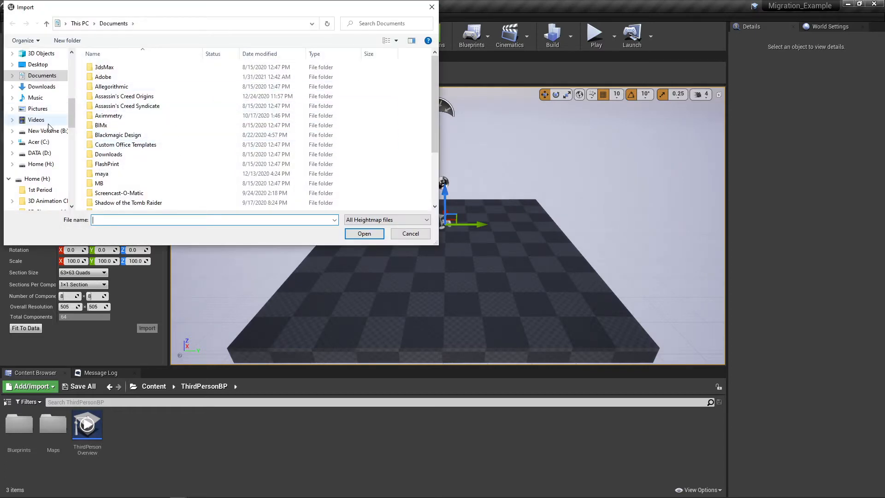
scroll(30, 158, down, 1)
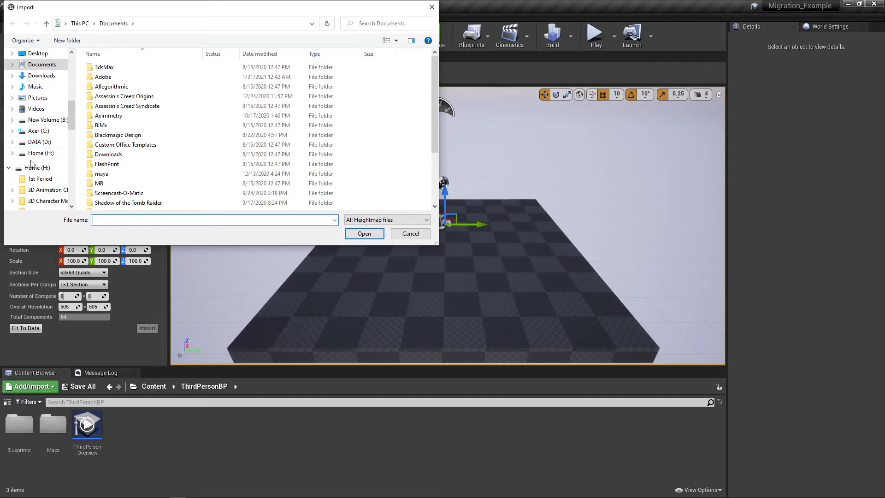
click(48, 169)
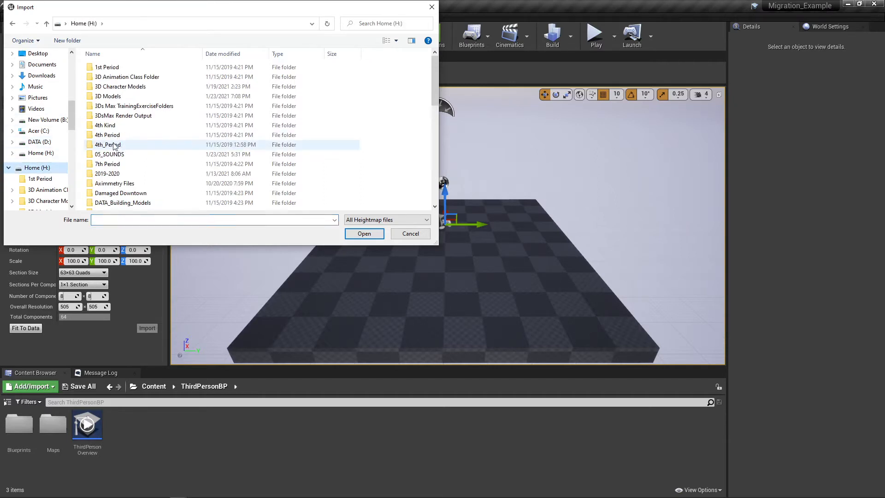
scroll(109, 130, down, 8)
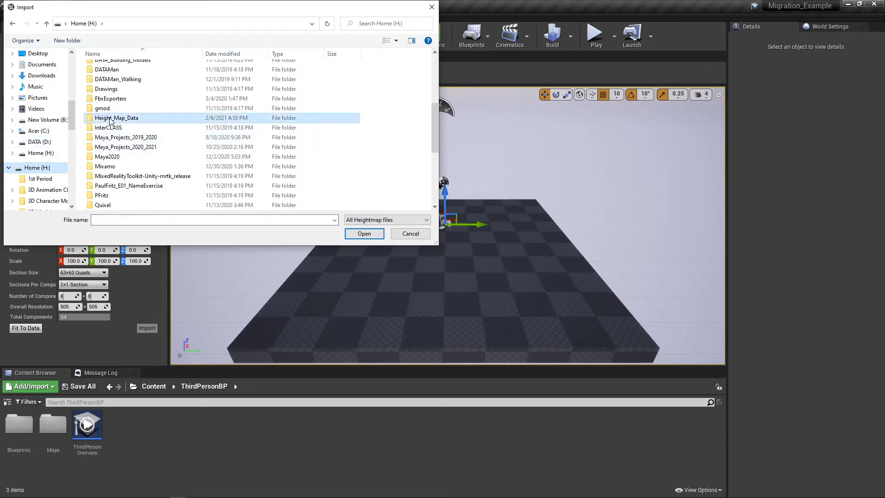
double_click(111, 118)
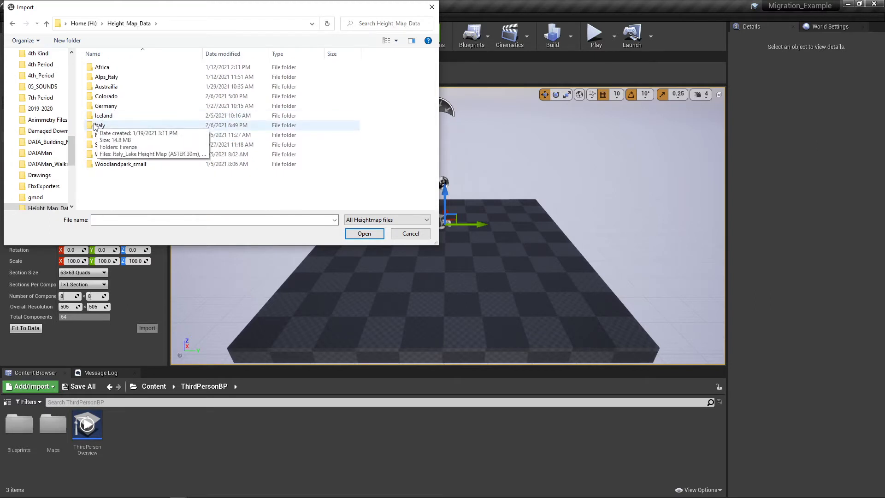
double_click(96, 96)
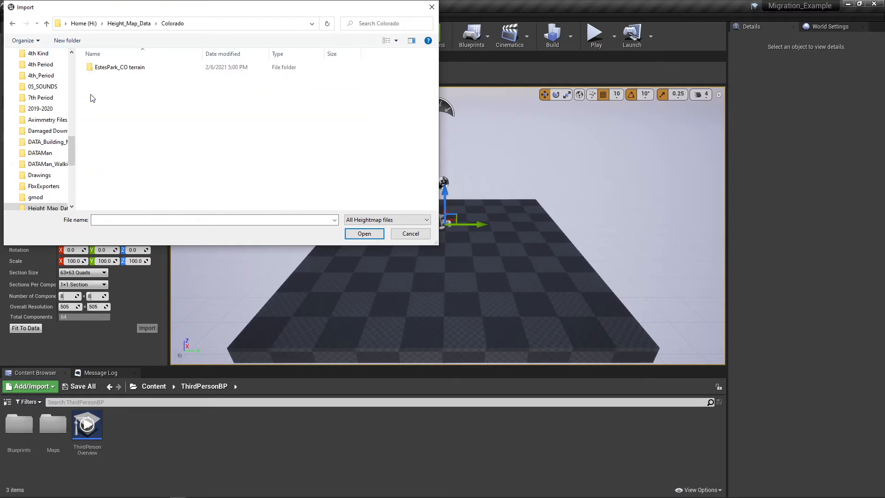
double_click(90, 67)
click(159, 77)
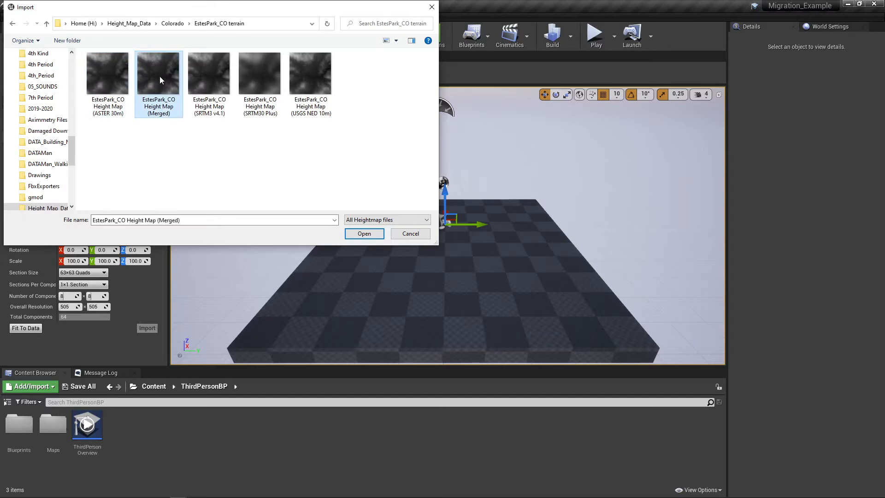
click(367, 233)
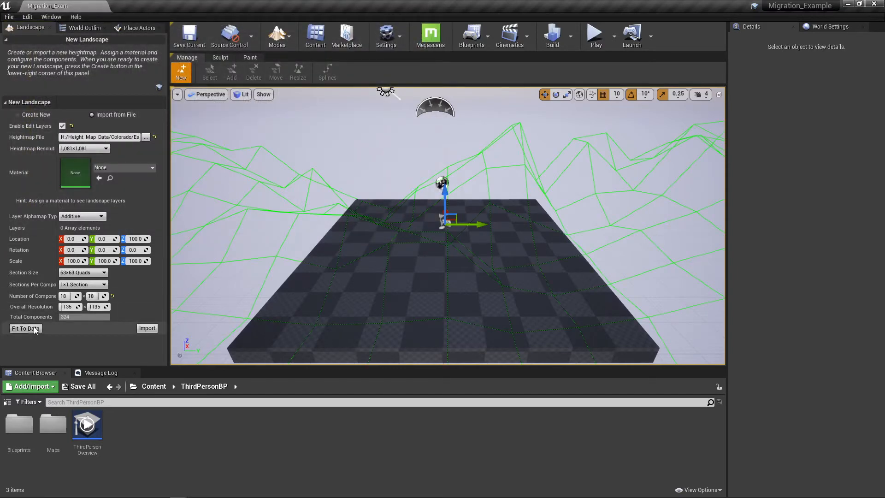
- Import the loaded Estes Park heightmap to generate the landscape in the level
click(147, 328)
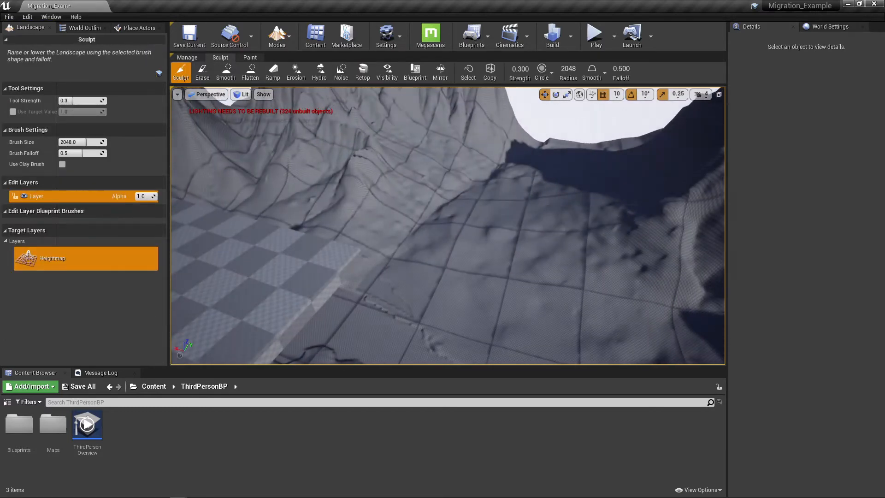
mouse_move(447, 226)
right_down()
mouse_move(440, 205)
mouse_move(364, 194)
mouse_move(427, 219)
right_up()
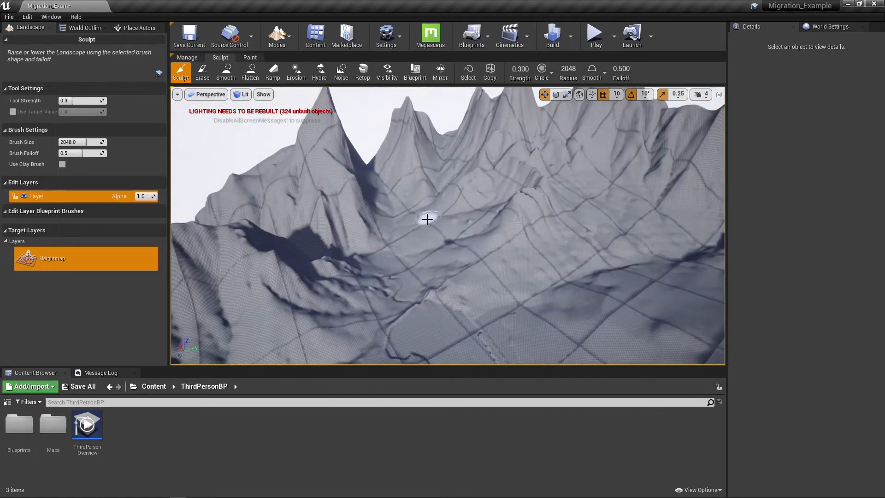
right_drag(432, 251, 322, 249)
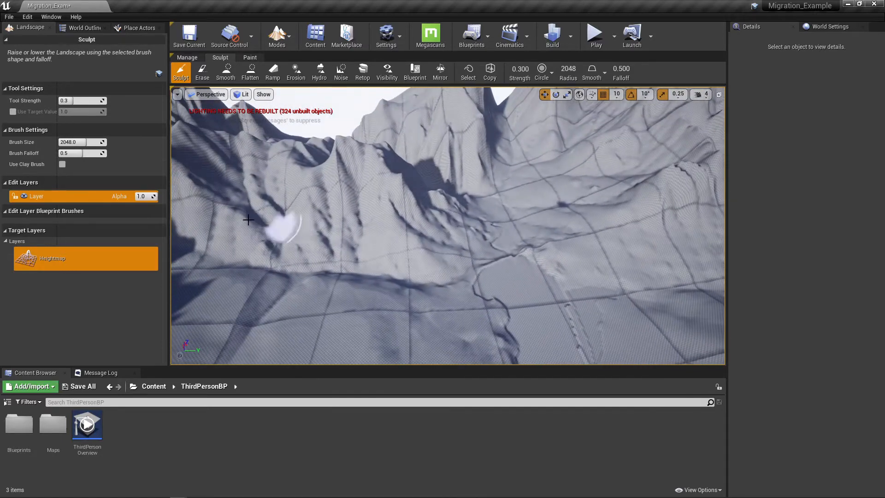
- Return to Select mode and set the mobility of the level's Light Source to Movable
click(277, 38)
click(272, 65)
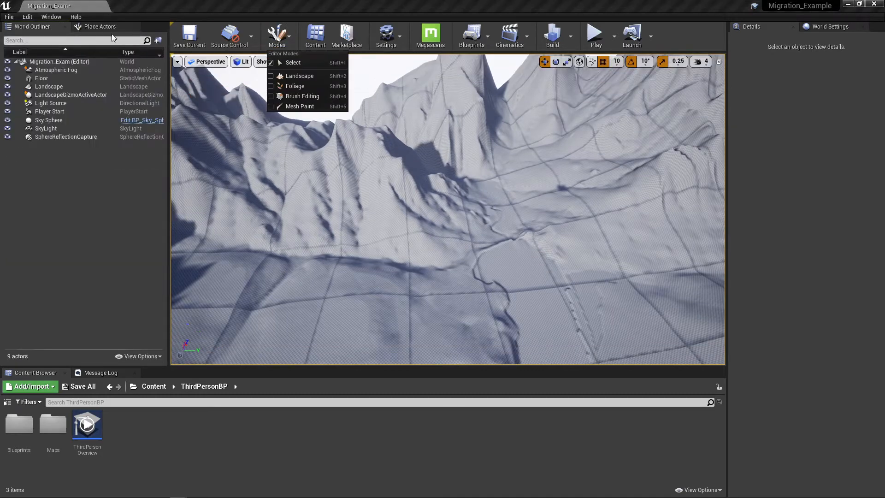
click(51, 103)
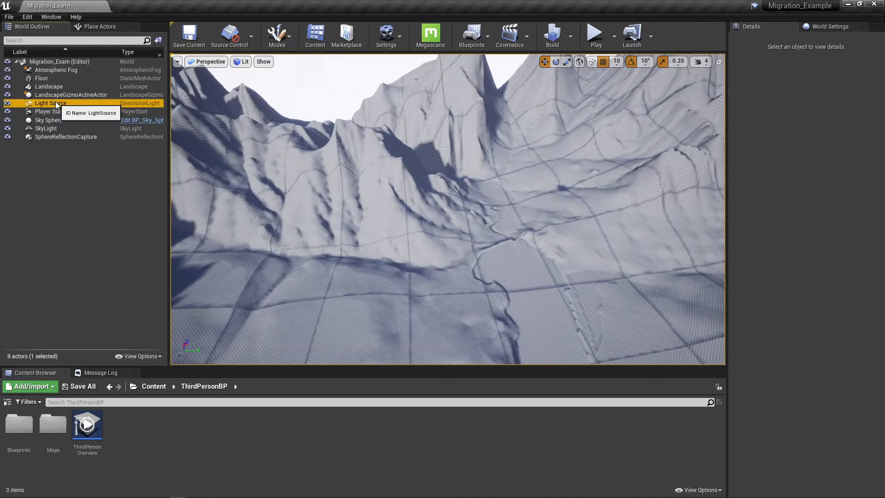
click(855, 183)
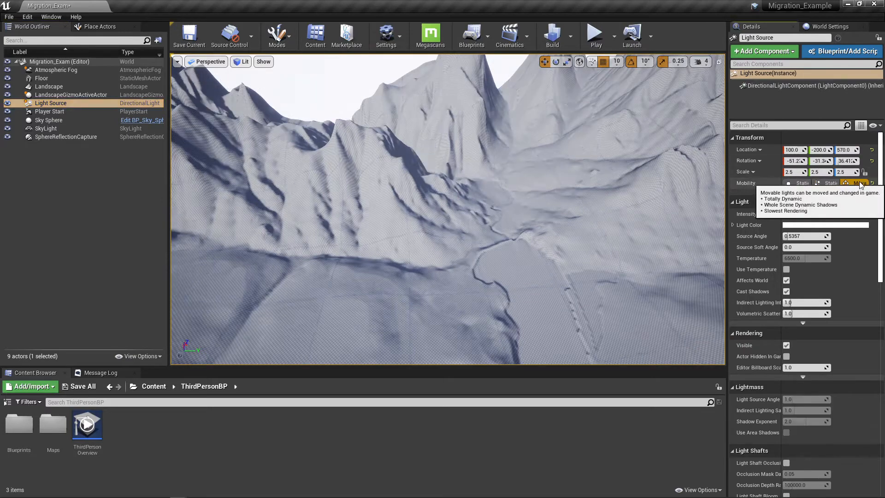
right_drag(394, 185, 365, 196)
right_drag(422, 187, 530, 189)
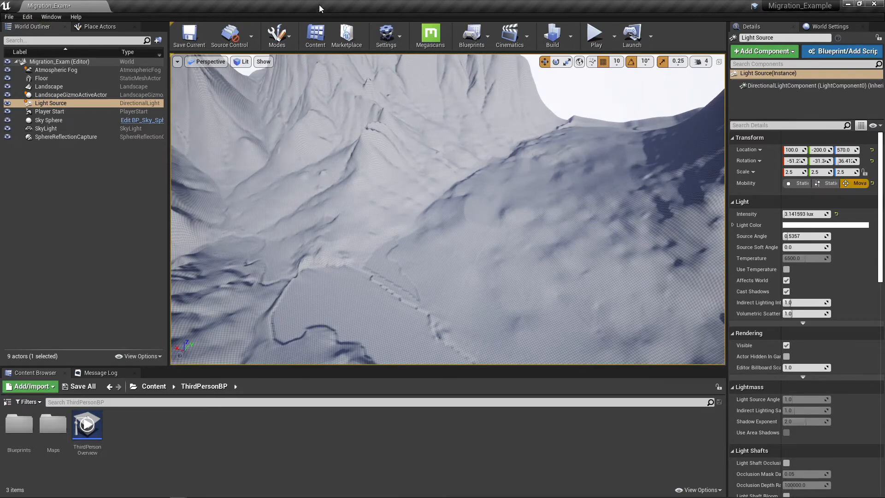
- Switch to the Landscape_Tutorial project and start migrating M_Landscape_Master_Grass with all its listed dependencies
click(180, 28)
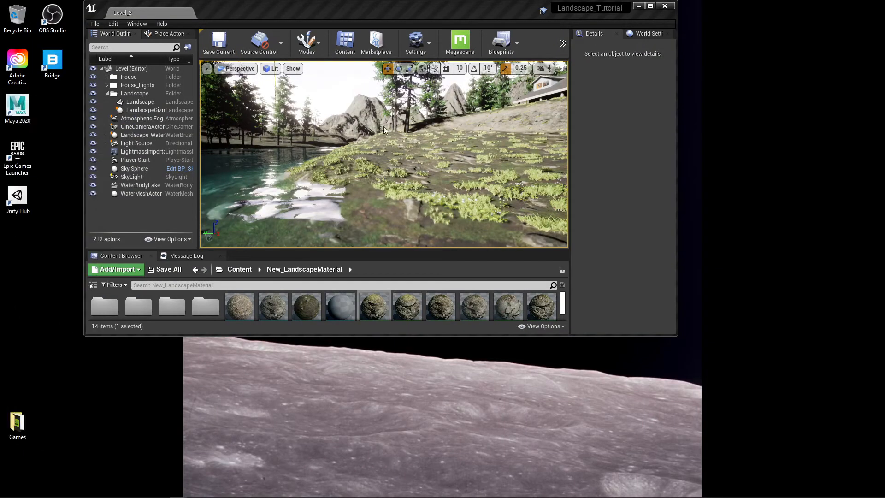
double_click(265, 2)
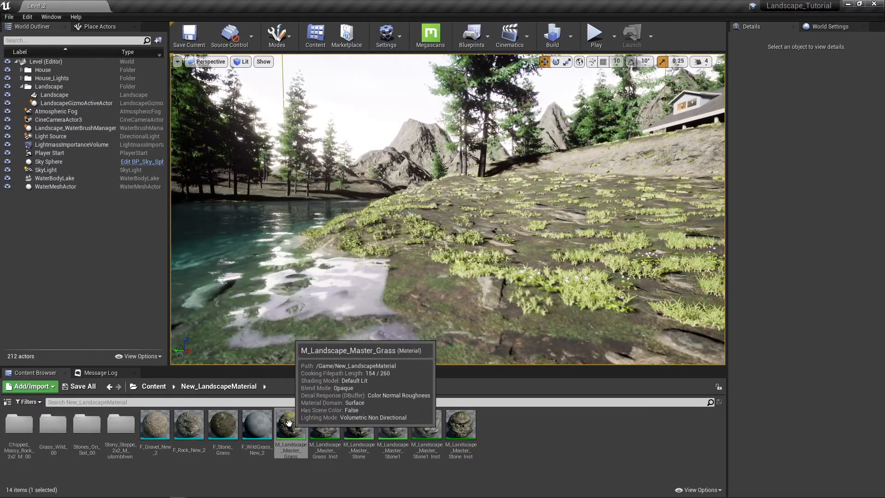
right_click(289, 422)
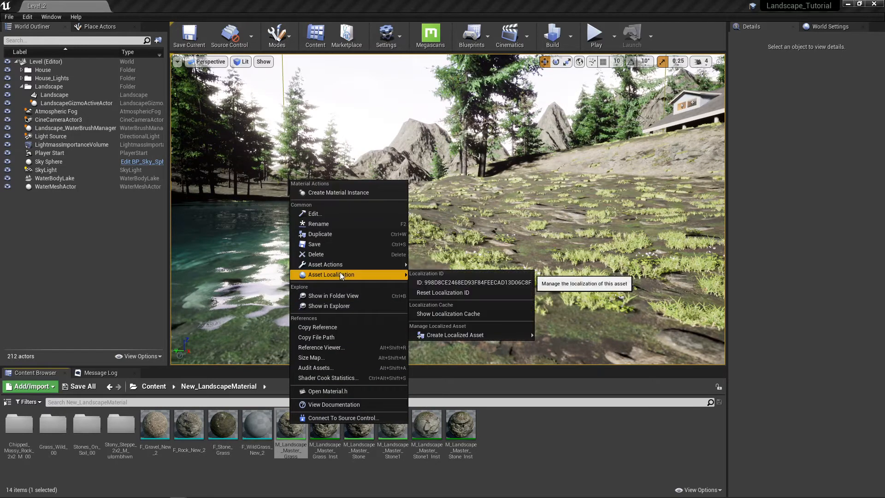
mouse_move(335, 265)
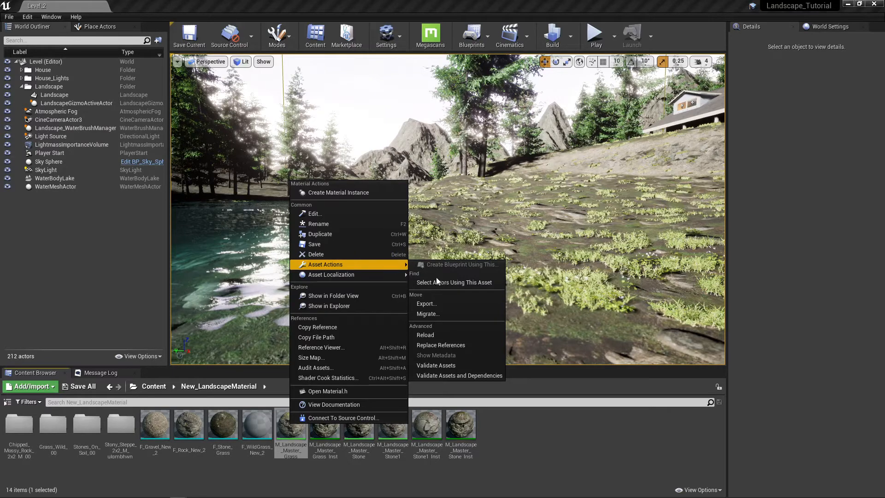
click(426, 313)
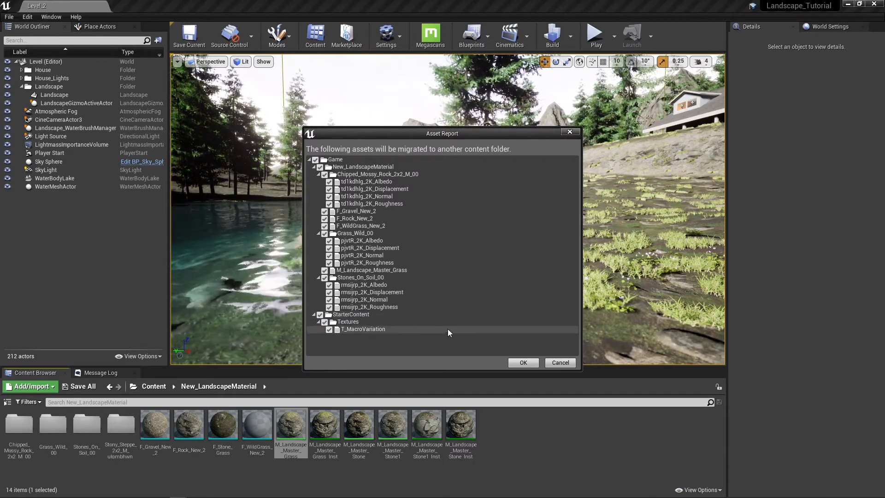
click(522, 363)
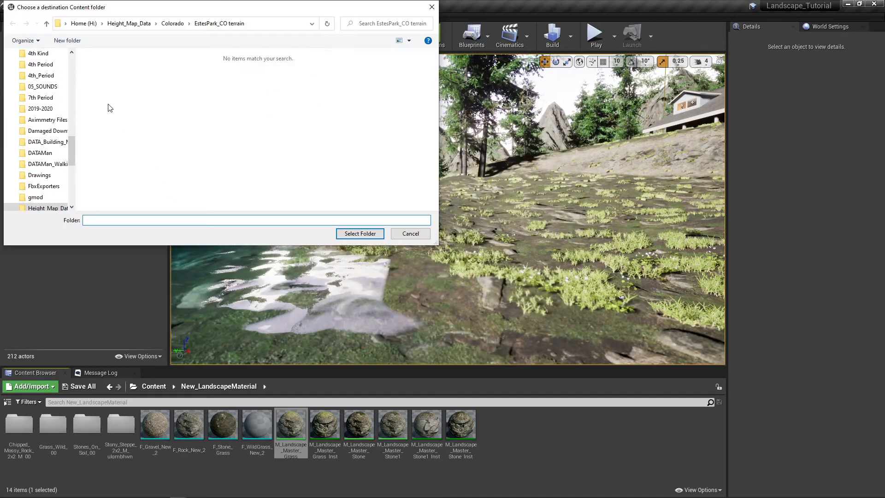
- Browse to the Unreal_Engine_Projects folder on drive H: for the migration destination
scroll(19, 167, down, 2)
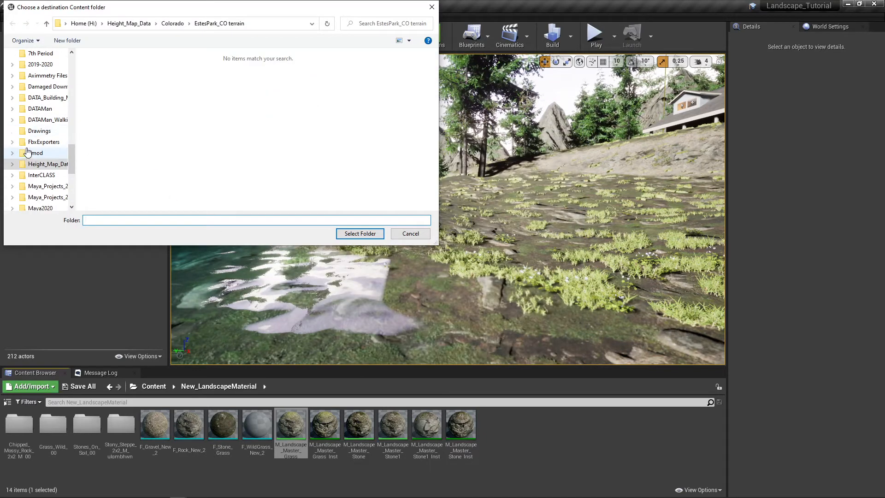
scroll(27, 152, up, 1)
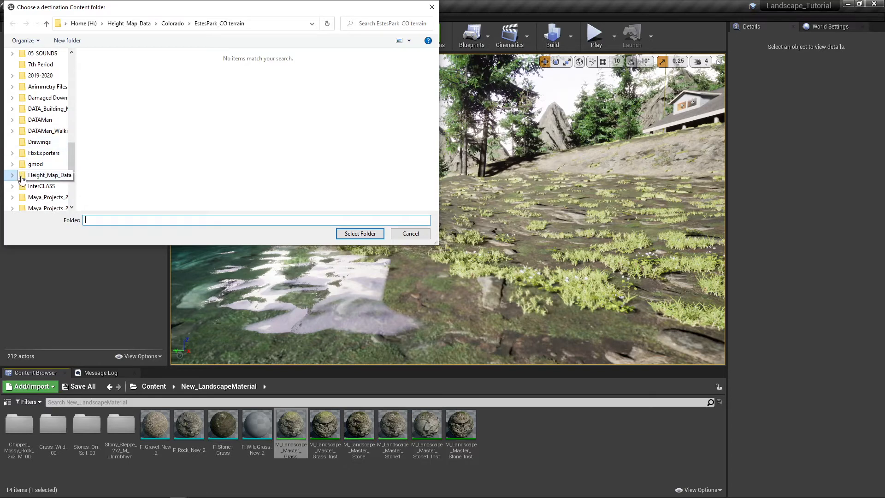
scroll(39, 173, down, 1)
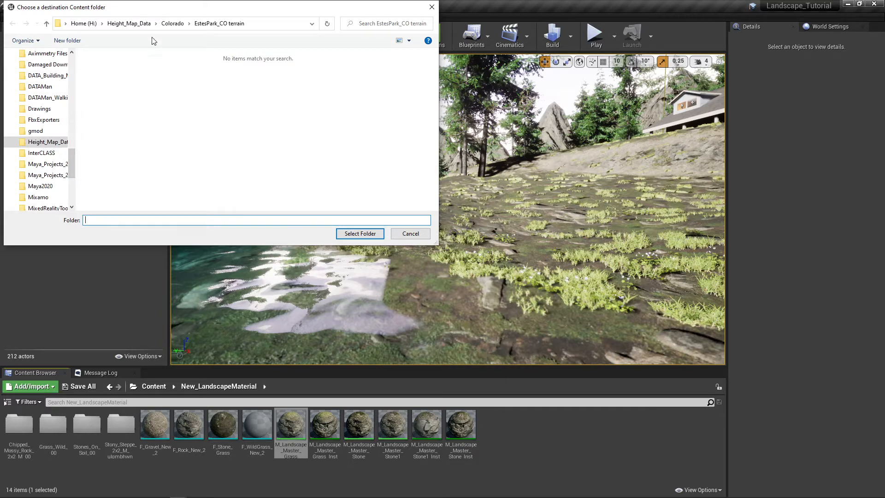
click(46, 23)
click(46, 23)
click(46, 23)
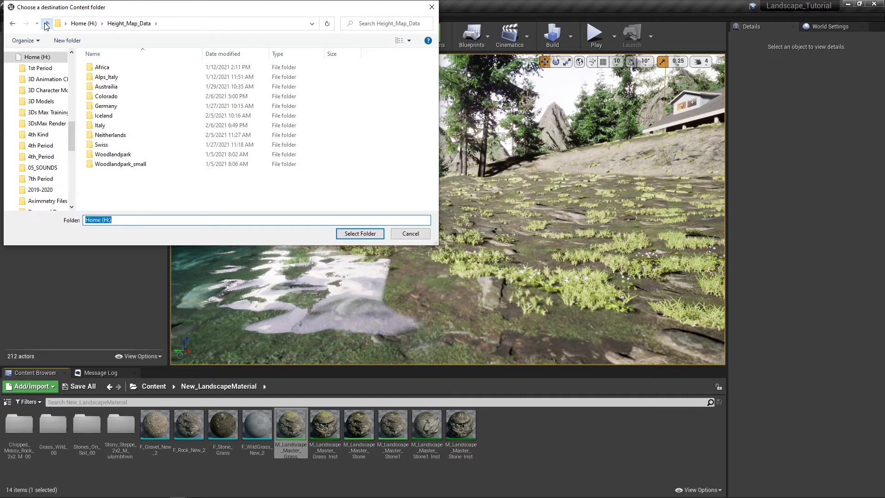
scroll(137, 151, down, 5)
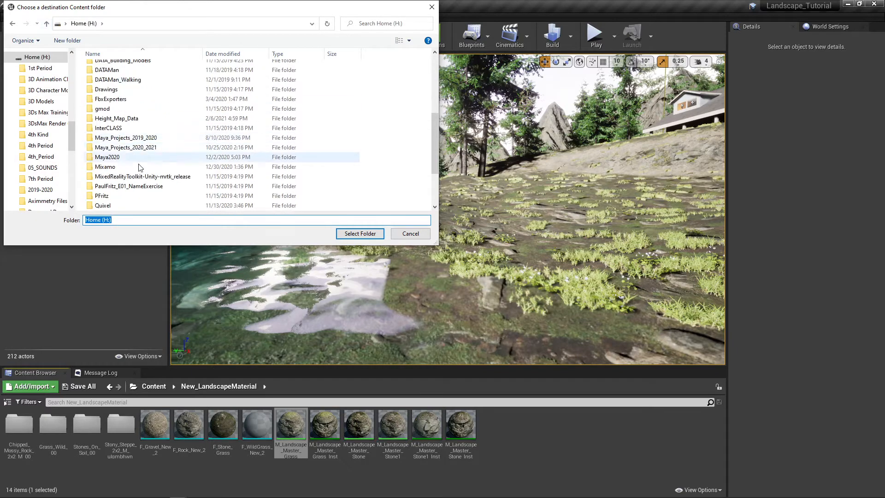
scroll(137, 151, down, 3)
double_click(138, 197)
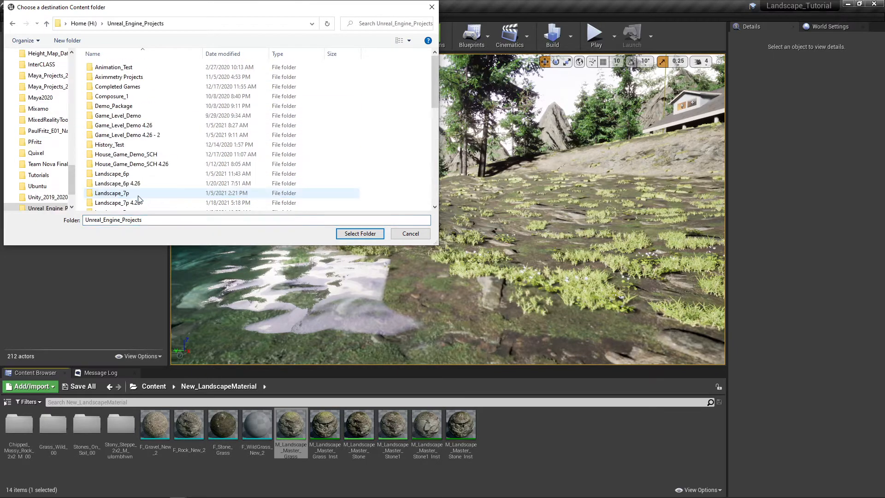
- Choose the Content folder of Migration_Example as the migration destination and overwrite all assets that already exist there
scroll(134, 183, down, 3)
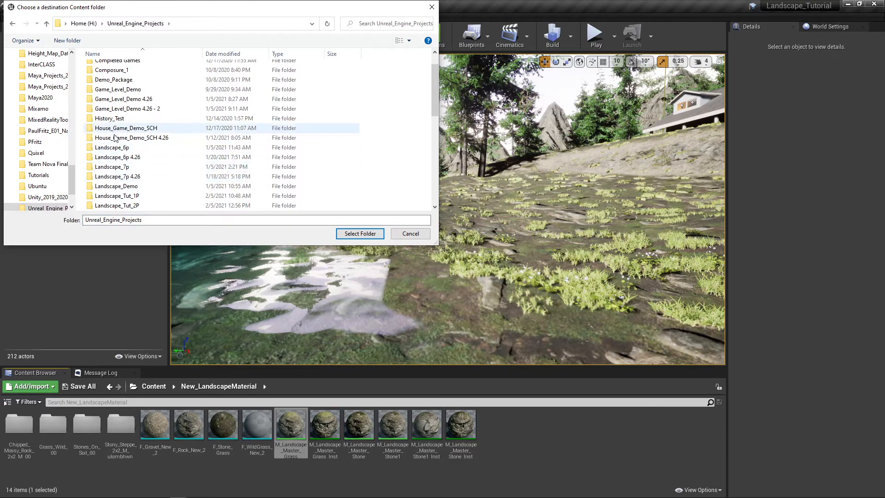
scroll(127, 145, down, 2)
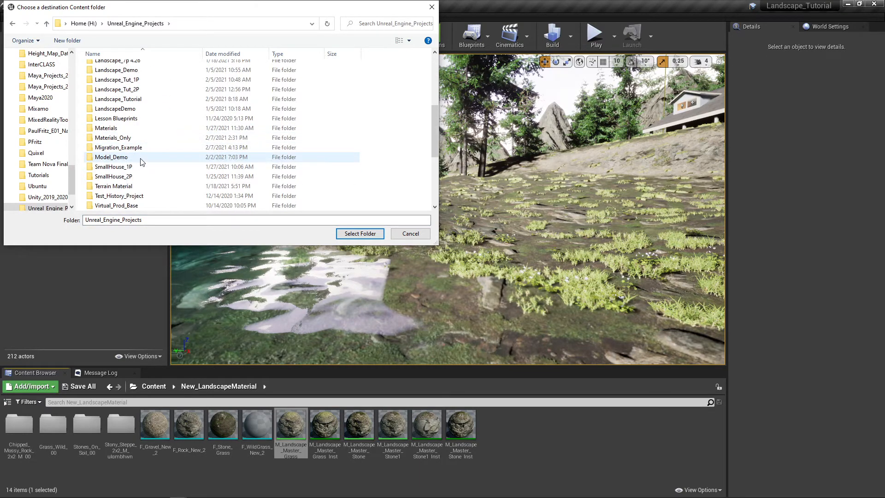
double_click(116, 148)
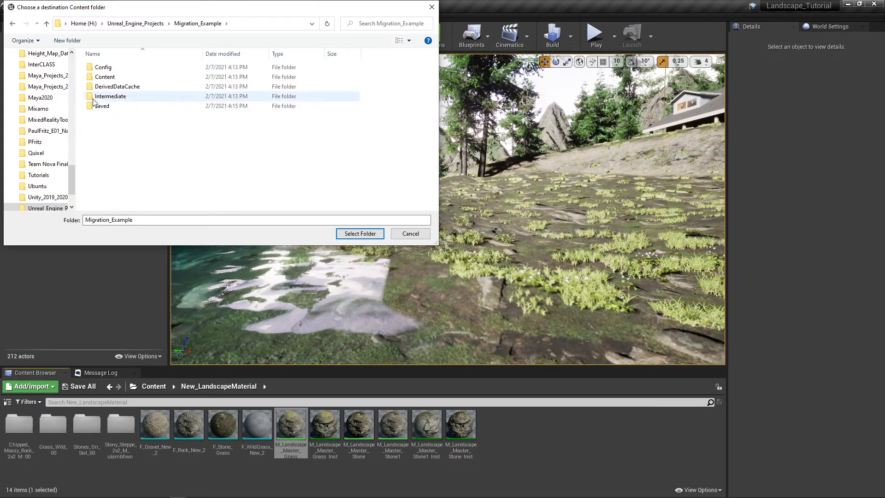
click(98, 79)
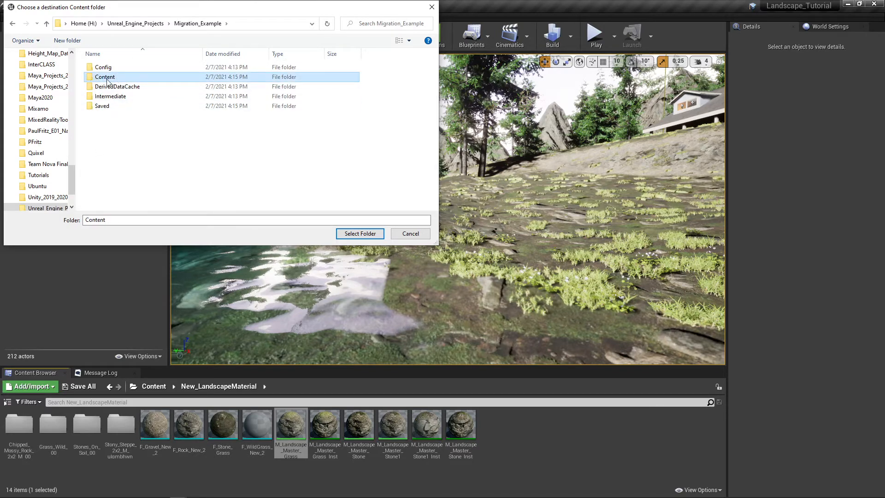
click(362, 233)
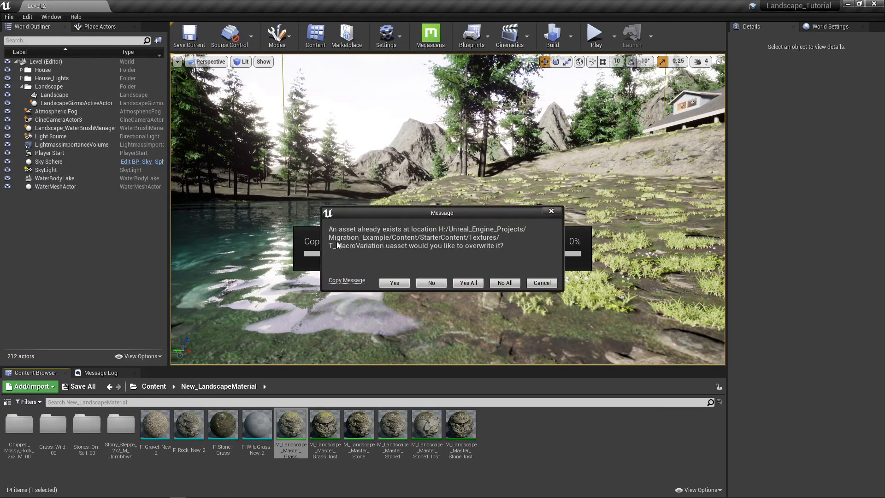
click(467, 283)
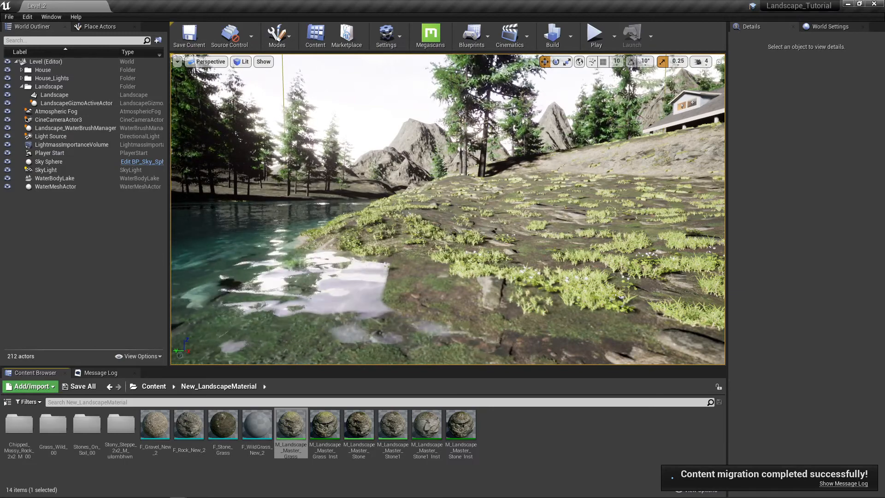
- Switch back to the Migration_Example project and open its New_LandscapeMaterial content folder
drag(0, 207, 239, 1)
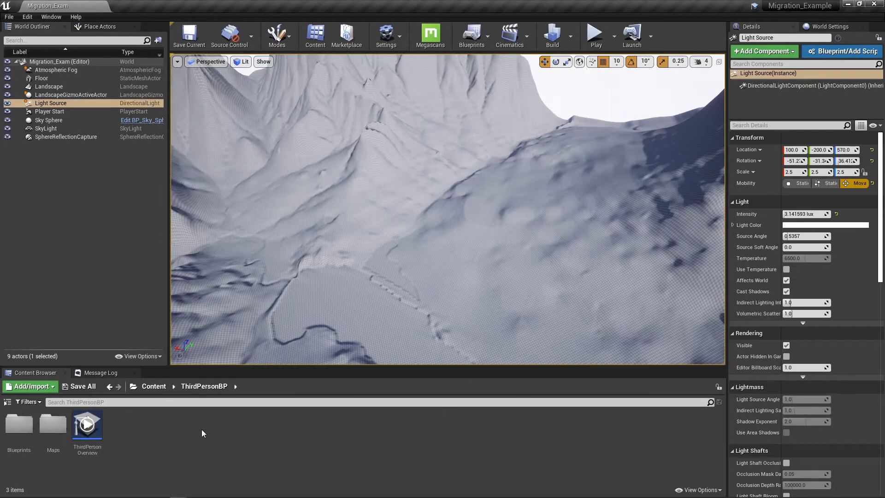
click(156, 386)
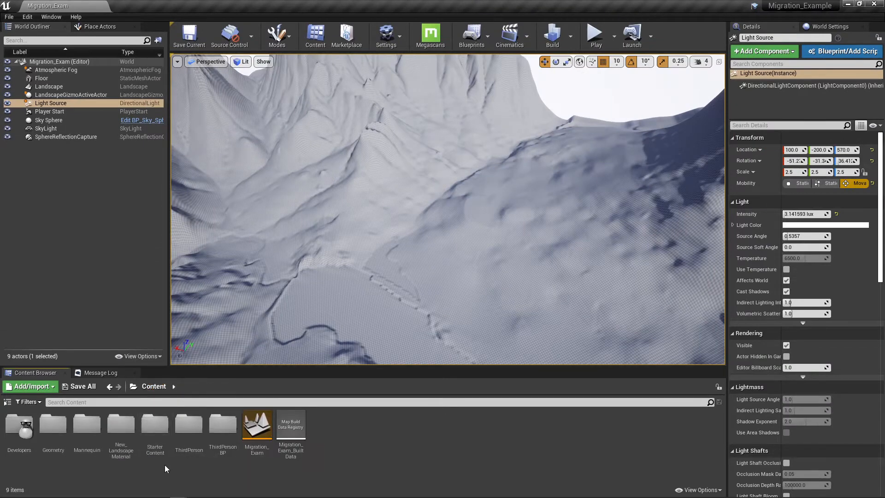
double_click(122, 430)
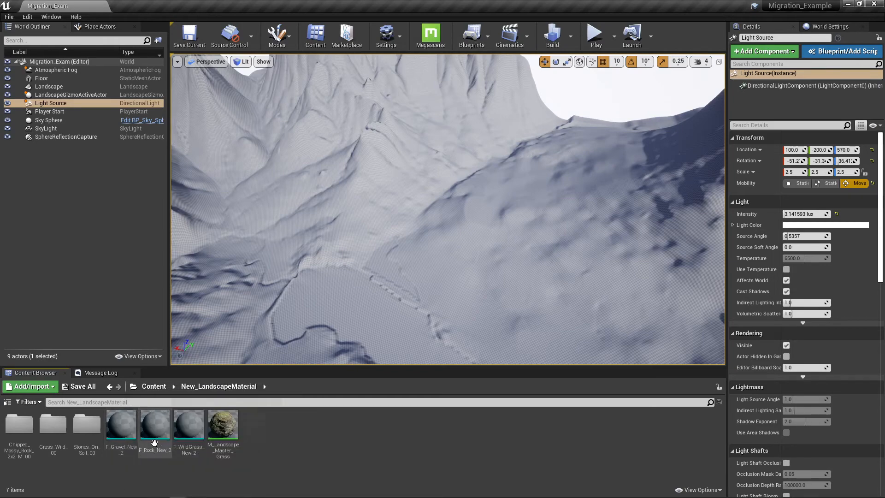
- Open the migrated F_Gravel_New_2 material function and examine its texture samples, node connections and distance-based tessellation section
double_click(119, 430)
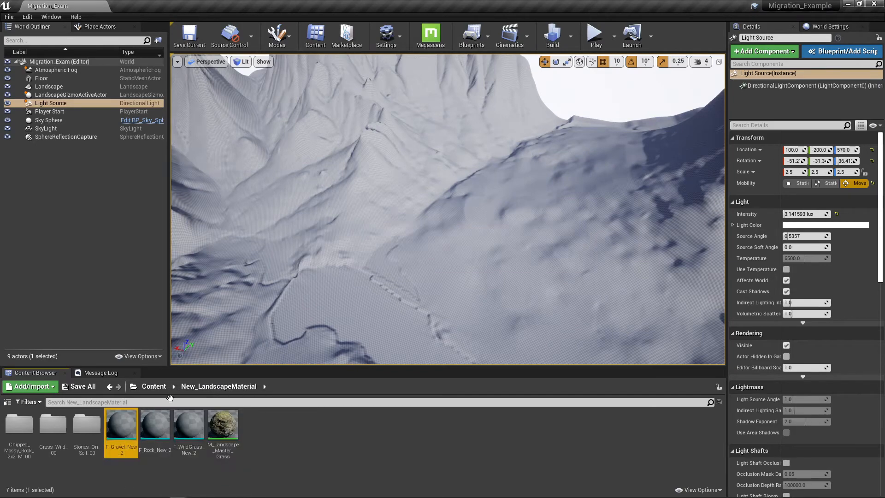
scroll(306, 207, down, 8)
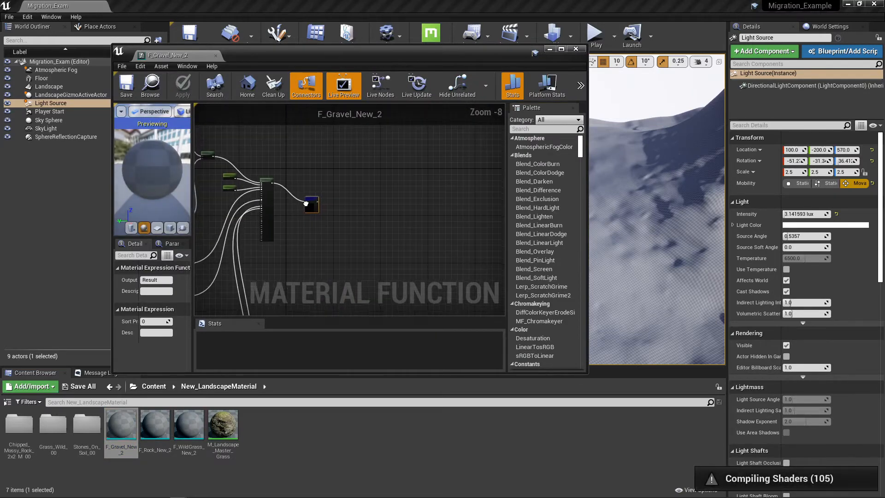
right_drag(303, 206, 455, 186)
right_drag(260, 241, 285, 216)
scroll(284, 217, up, 1)
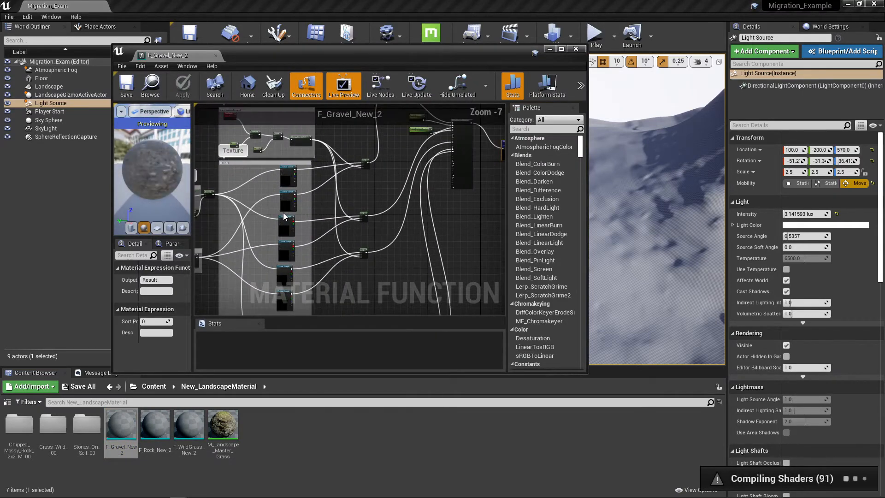
scroll(362, 214, up, 1)
right_drag(353, 196, 403, 208)
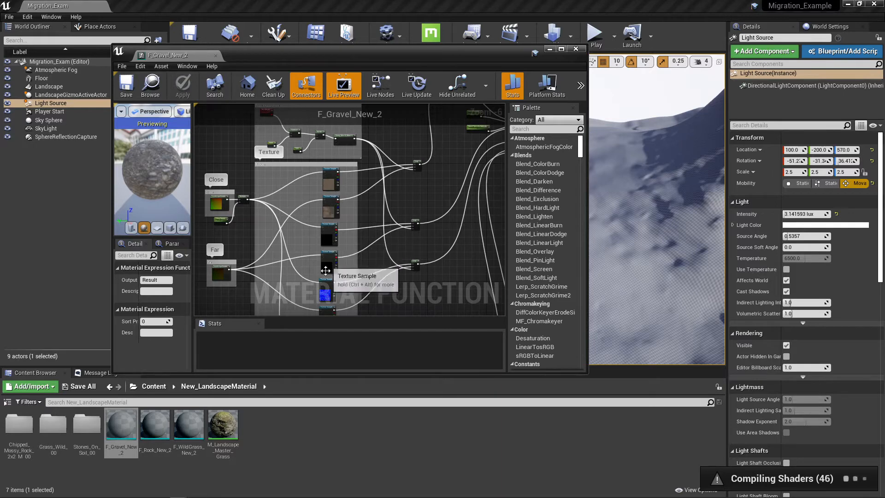
right_drag(405, 199, 363, 225)
scroll(405, 197, down, 1)
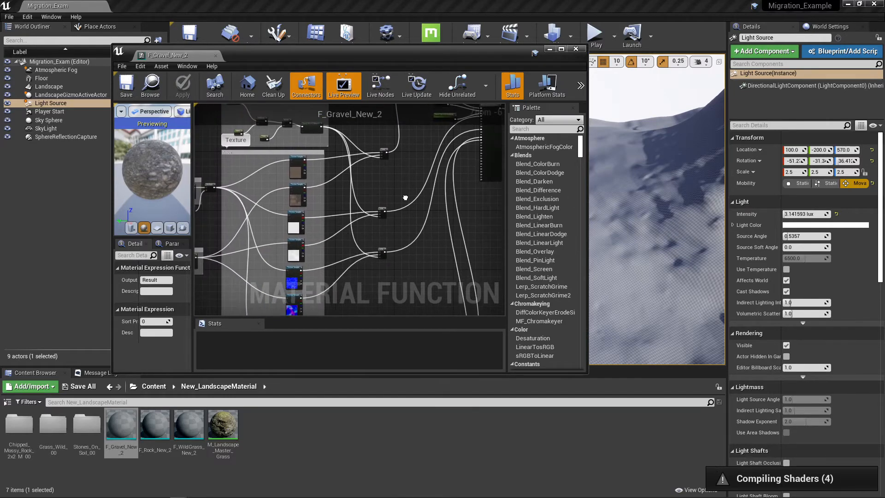
scroll(399, 206, down, 1)
scroll(399, 207, down, 1)
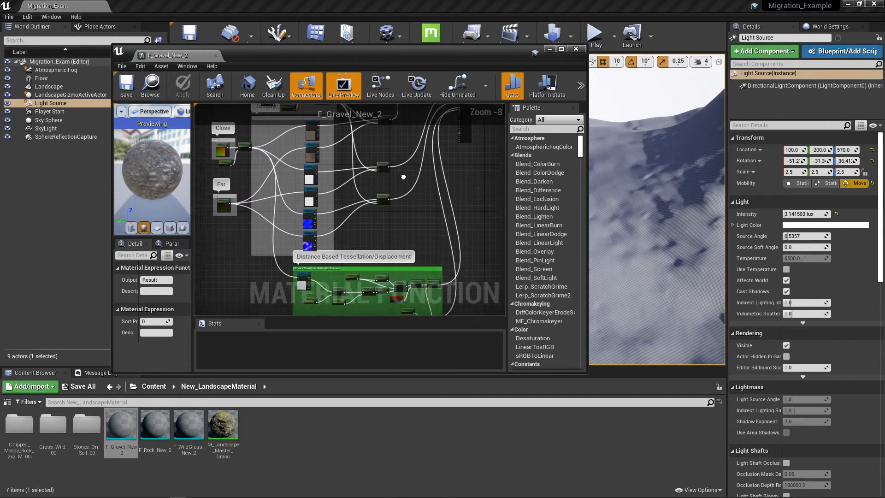
right_drag(402, 196, 407, 212)
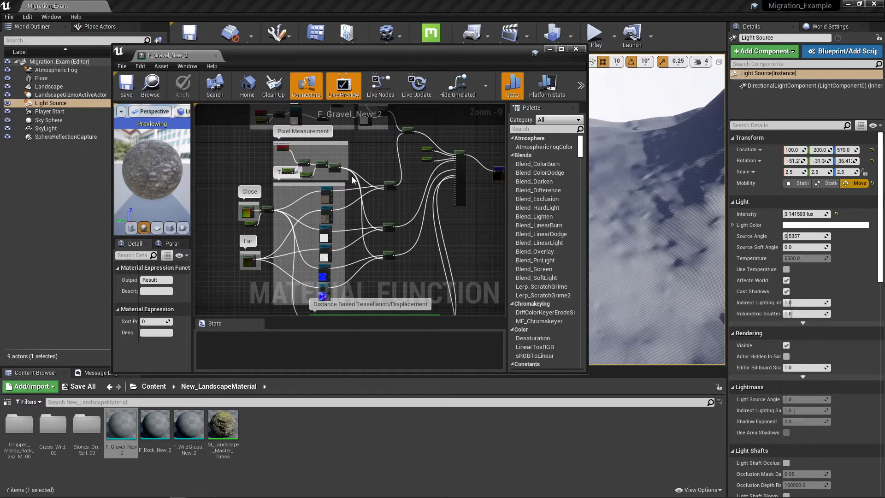
- Save and close the F_Gravel_New_2 function, and check the textures in the Chipped_Mossy_Rock_2x2_M_00 folder
click(128, 85)
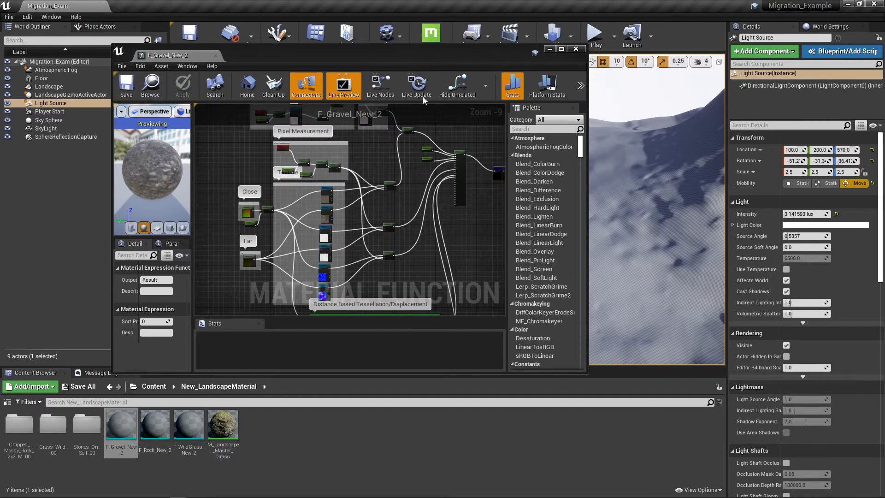
click(577, 49)
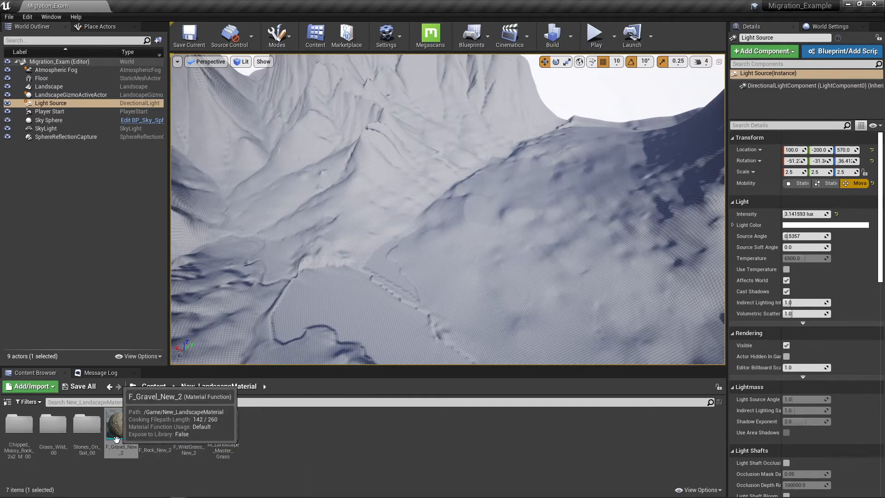
double_click(21, 434)
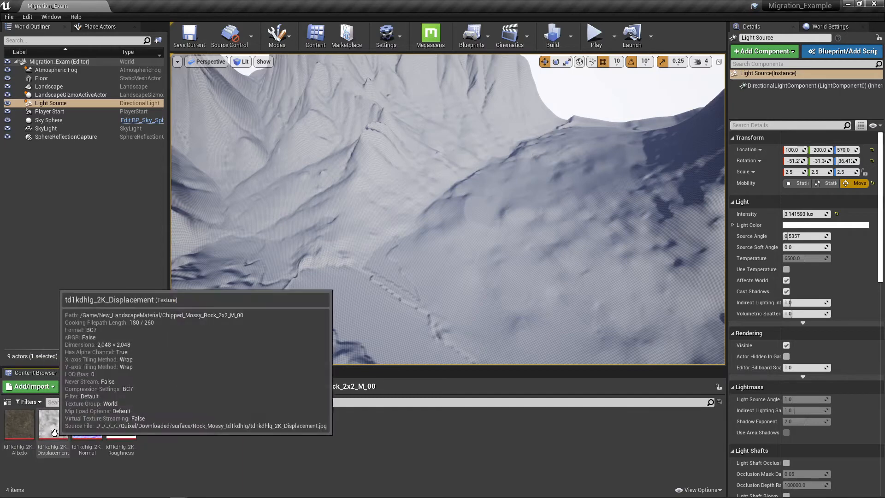
click(228, 388)
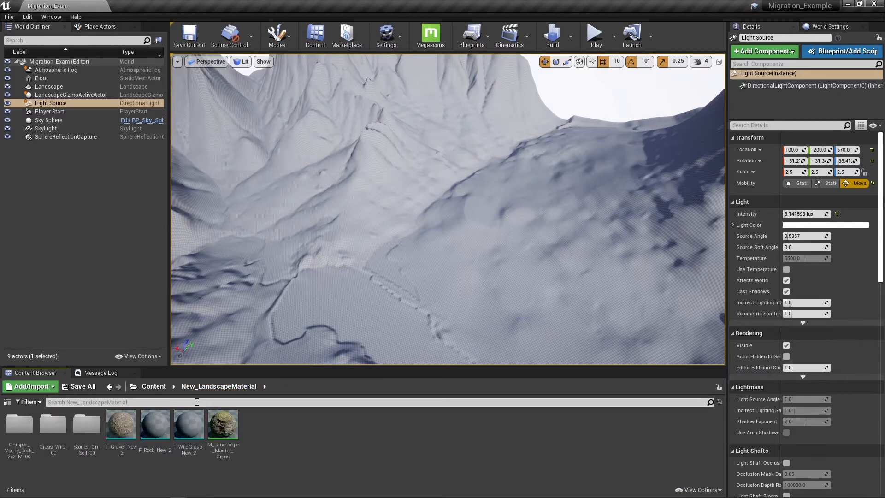
- Create a material instance from M_Landscape_Master_Grass in the New_LandscapeMaterial folder, keeping its default name
click(220, 429)
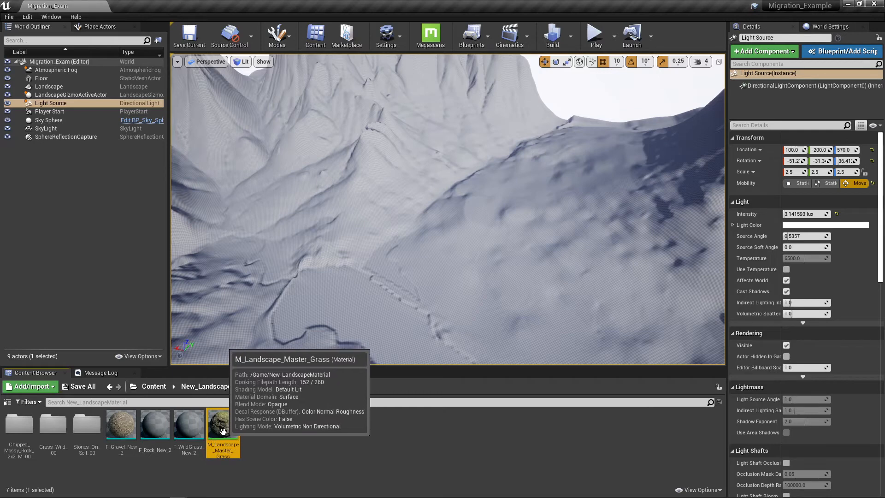
right_click(223, 431)
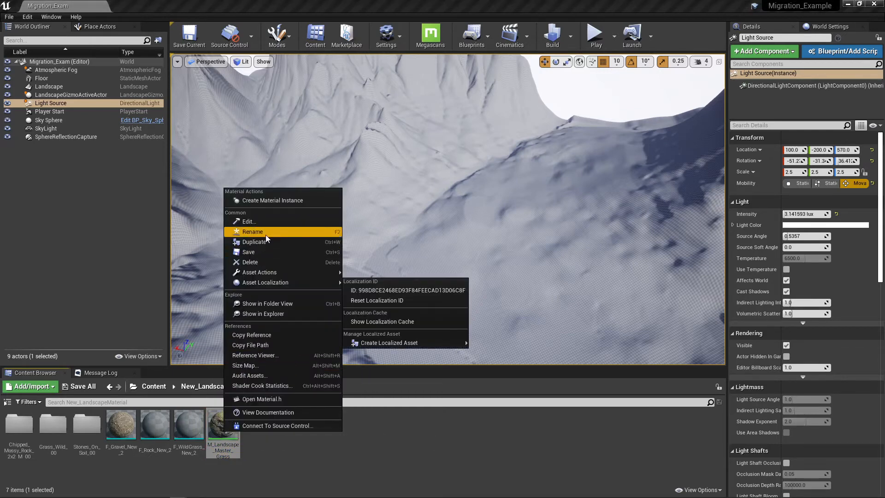
click(264, 202)
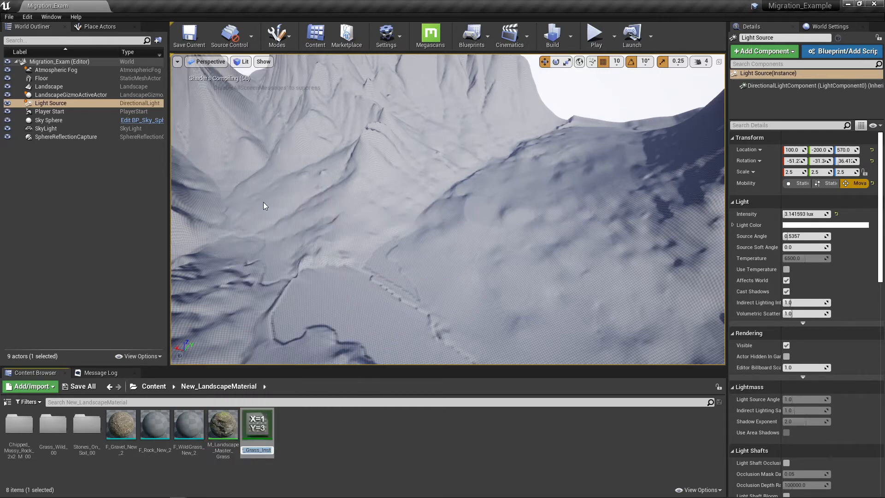
key(Return)
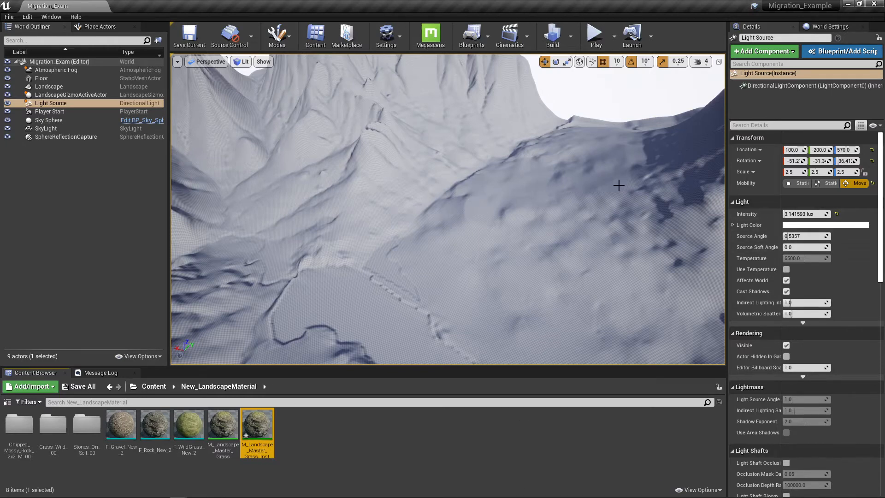
- Select the Landscape actor and assign the M_Landscape_Master_Grass_Inst instance as its landscape material
click(592, 184)
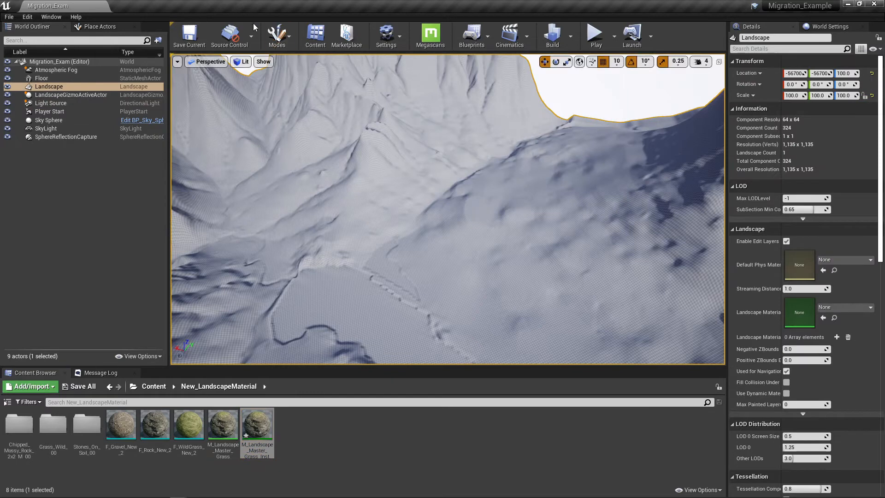
click(276, 35)
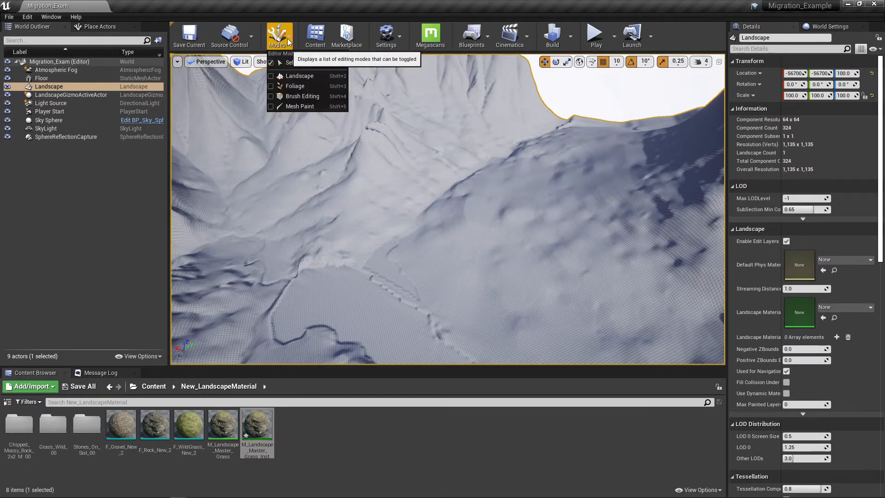
click(283, 63)
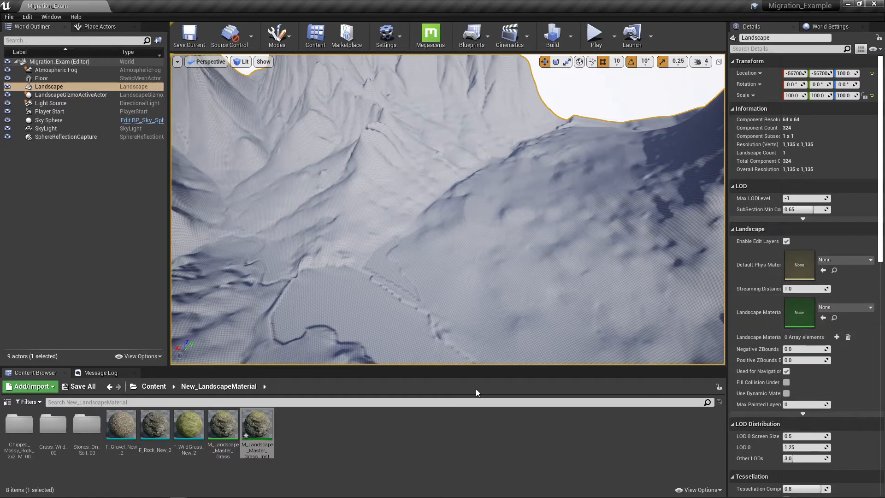
drag(256, 427, 796, 302)
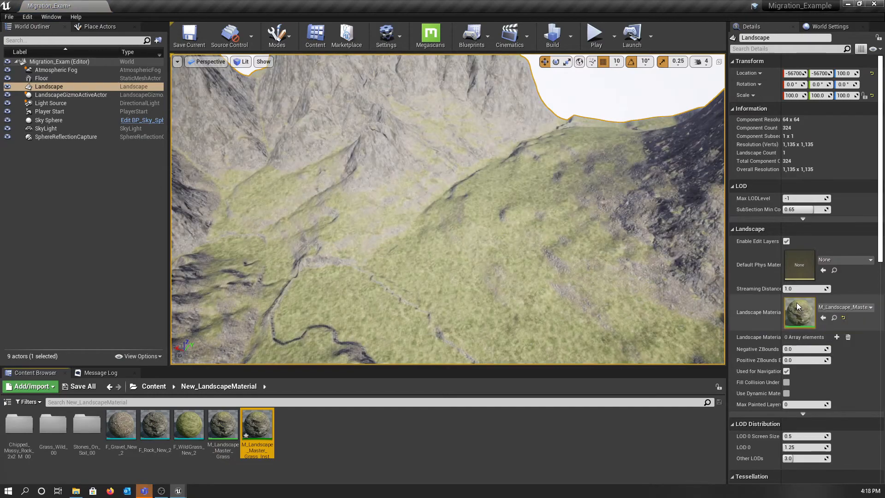
- Open the M_Landscape_Master_Grass_Inst instance and enable its grass, gravel and rock tiling parameters for editing
right_drag(592, 256, 592, 256)
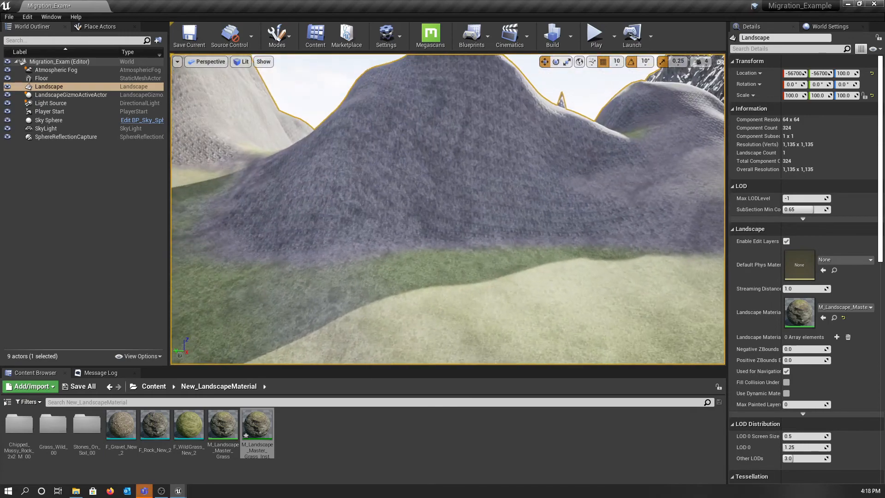
right_drag(462, 252, 462, 252)
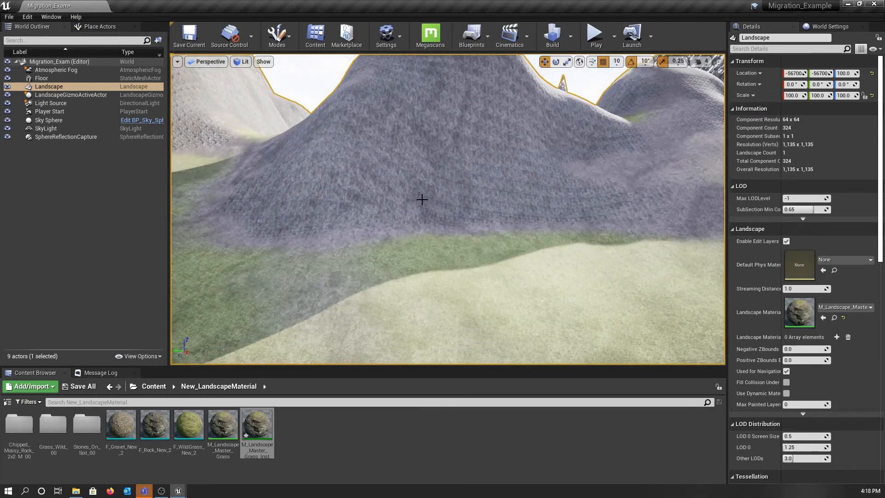
double_click(258, 425)
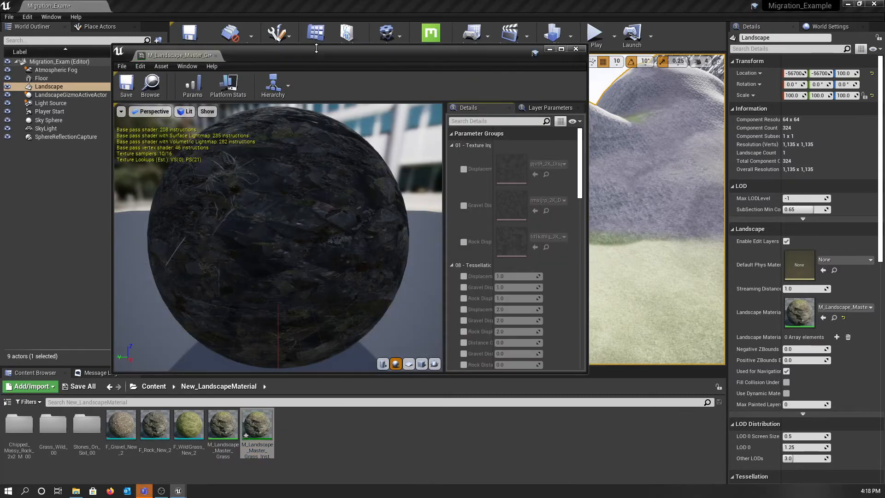
drag(318, 56, 198, 56)
scroll(406, 275, down, 15)
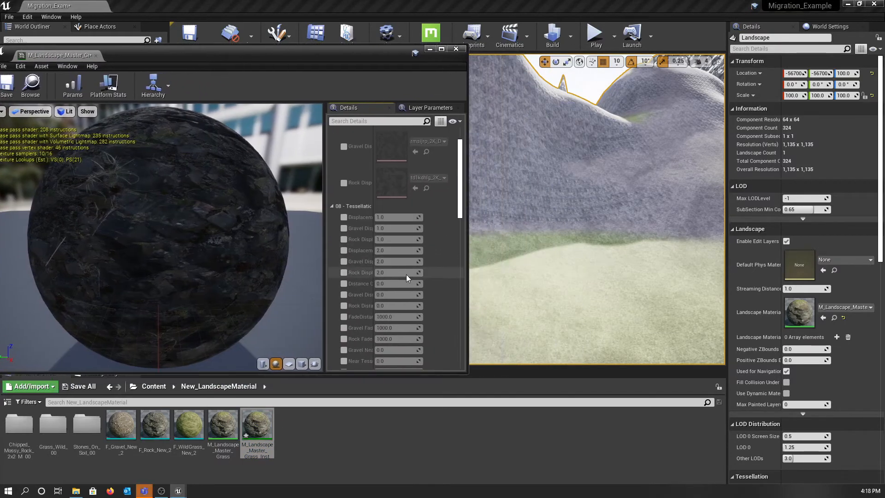
scroll(411, 281, down, 3)
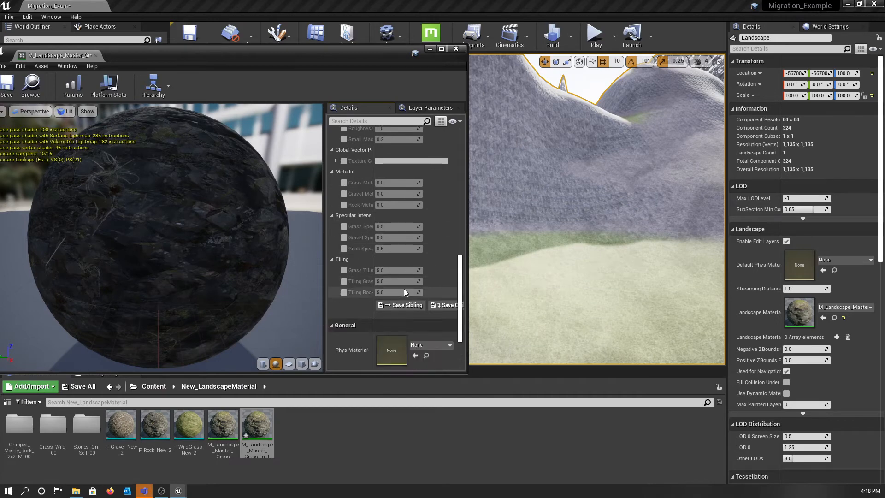
click(343, 270)
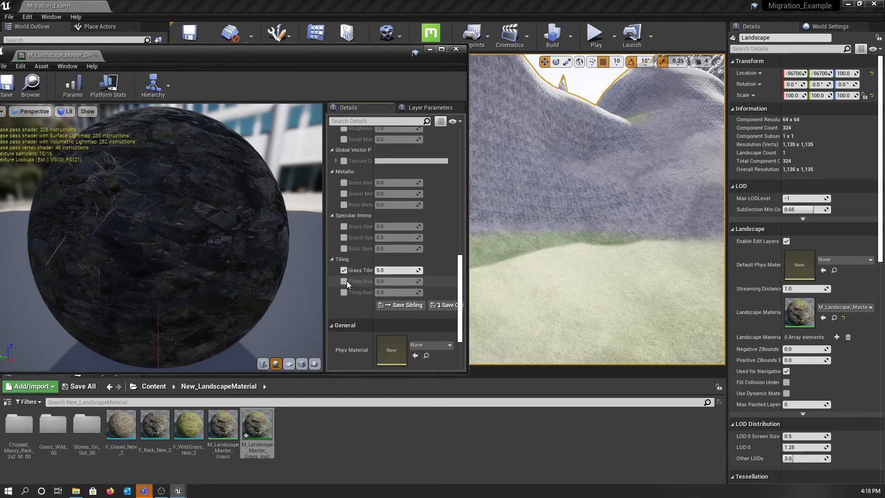
click(346, 281)
click(343, 293)
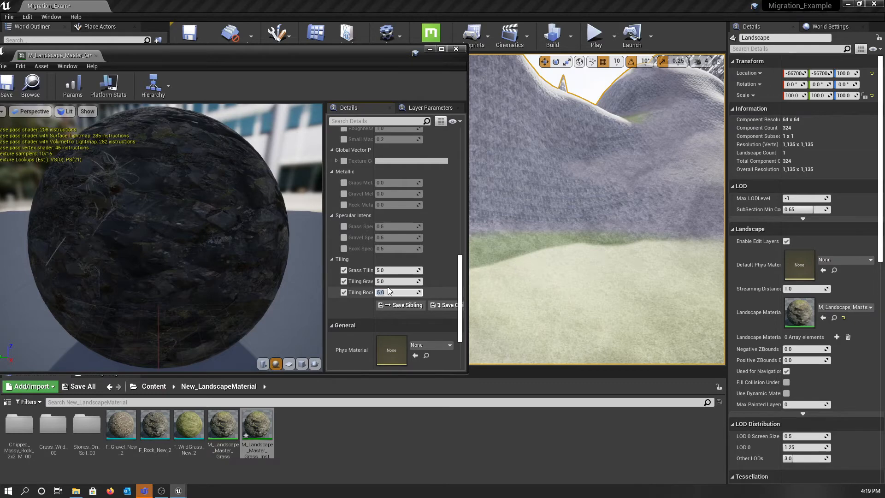
- Set the instance's rock tiling to 1 and move its editor window aside to uncover the landscape
text(1)
key(Return)
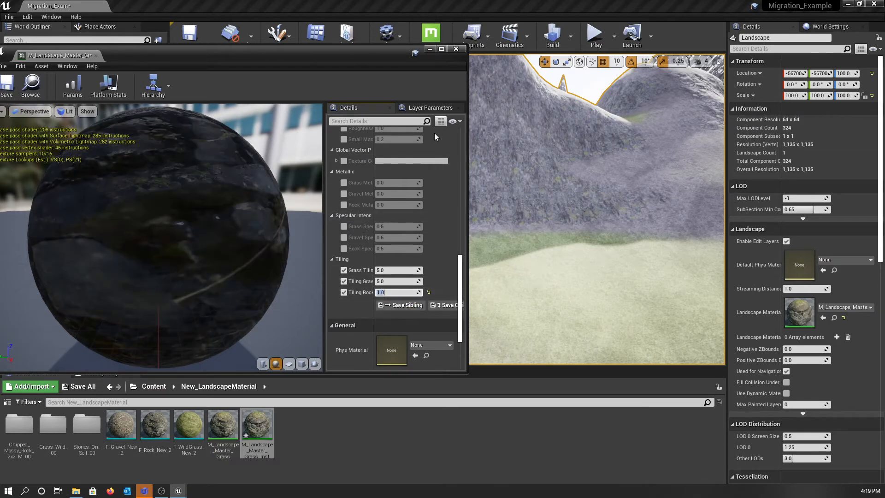
drag(319, 58, 148, 100)
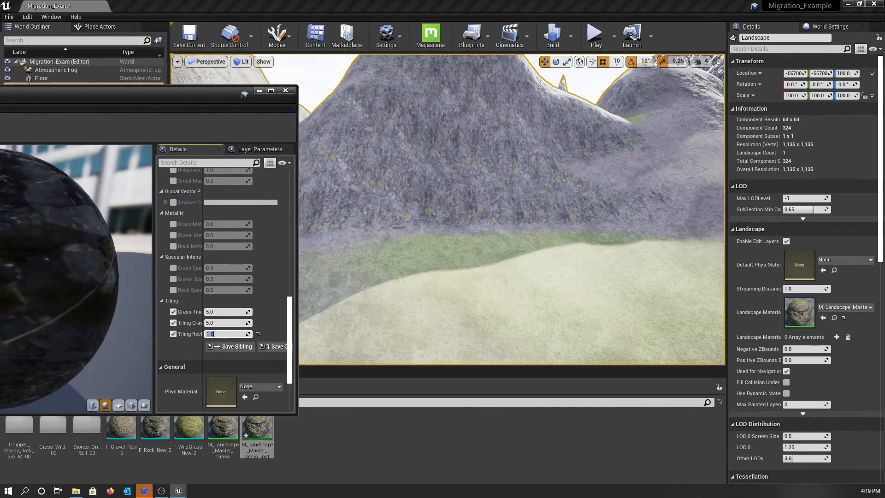
- Try gravel tiling values of 2 and 3 in the instance while viewing the gravel slope up close
right_drag(348, 259, 346, 259)
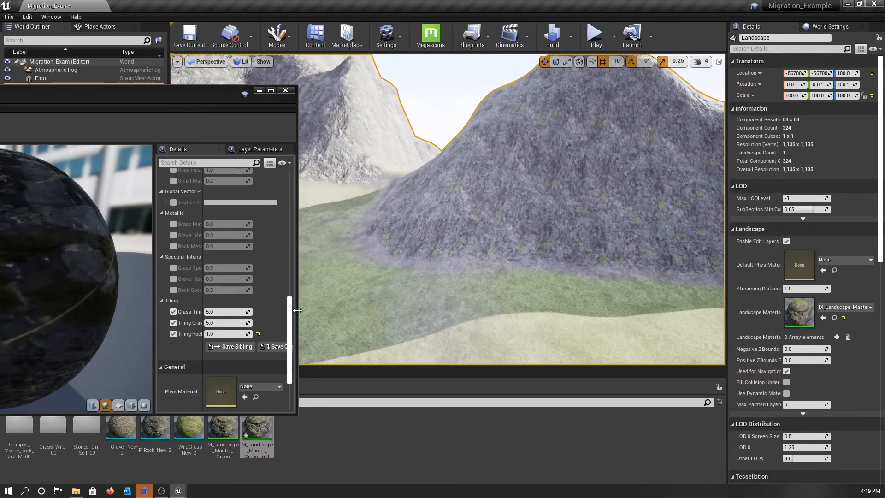
right_drag(340, 291, 323, 230)
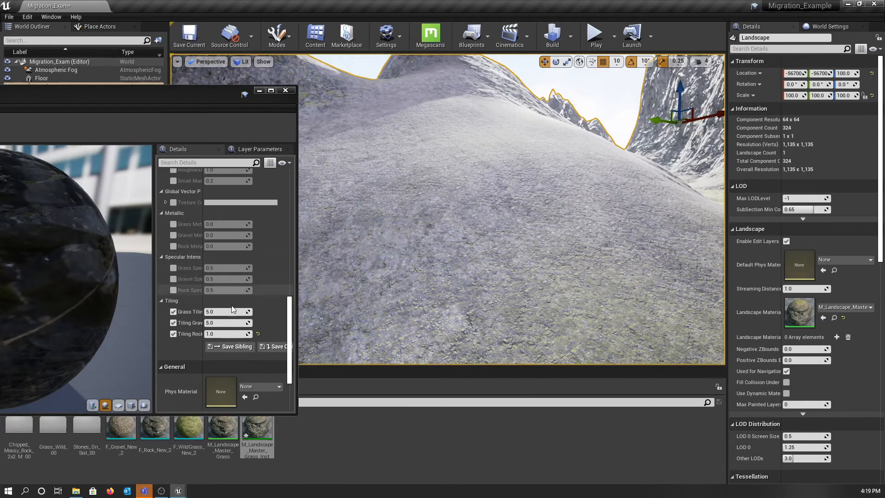
click(220, 323)
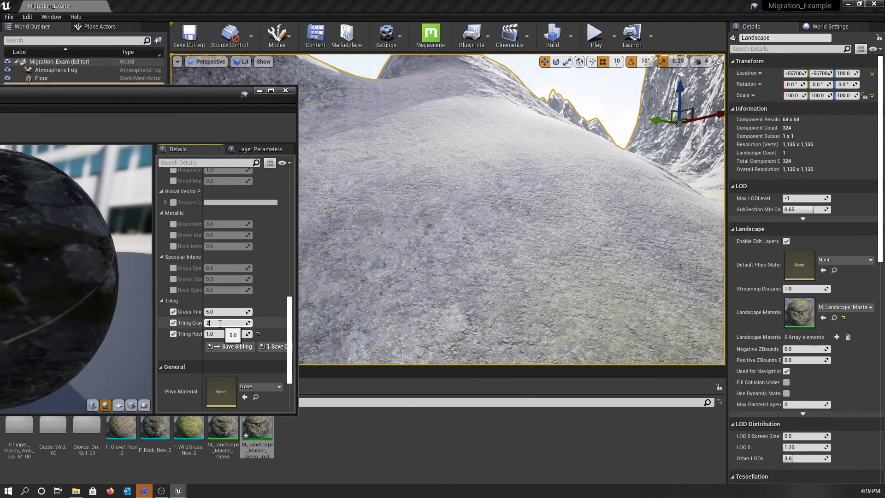
key(Return)
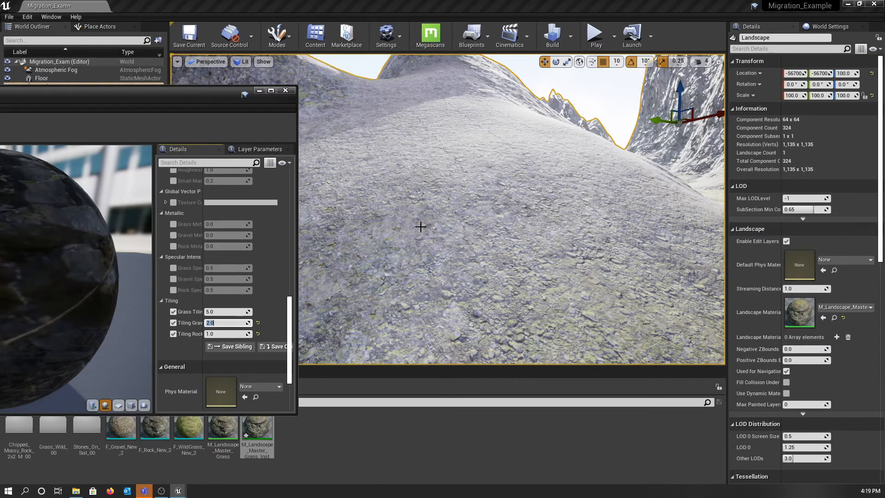
right_drag(422, 228, 477, 231)
click(230, 324)
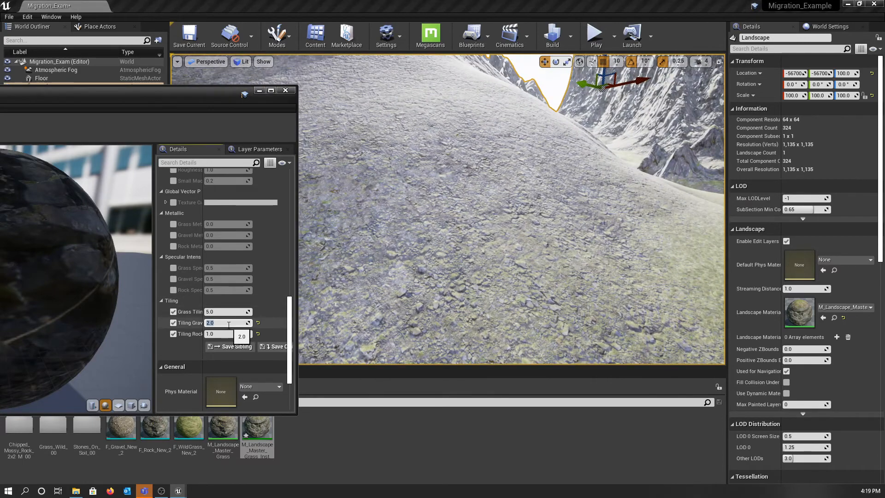
text(3)
key(Return)
right_drag(429, 233, 431, 235)
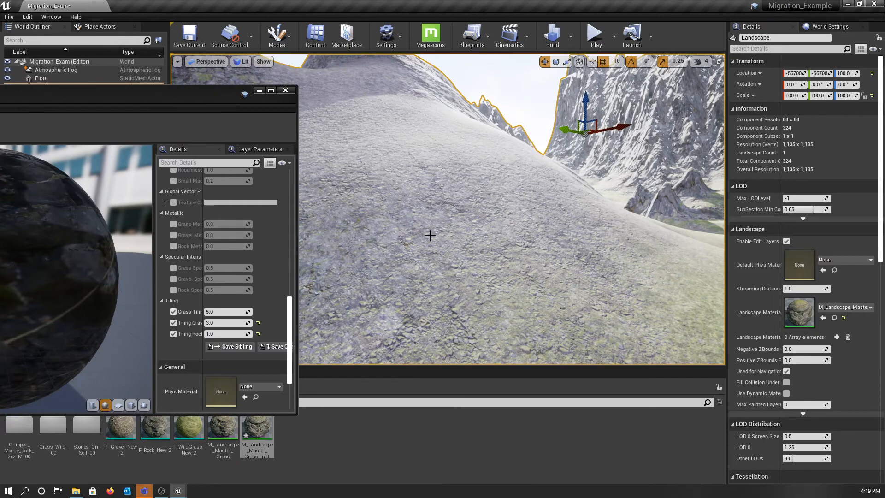
- Set the instance's gravel tiling to 1
click(211, 323)
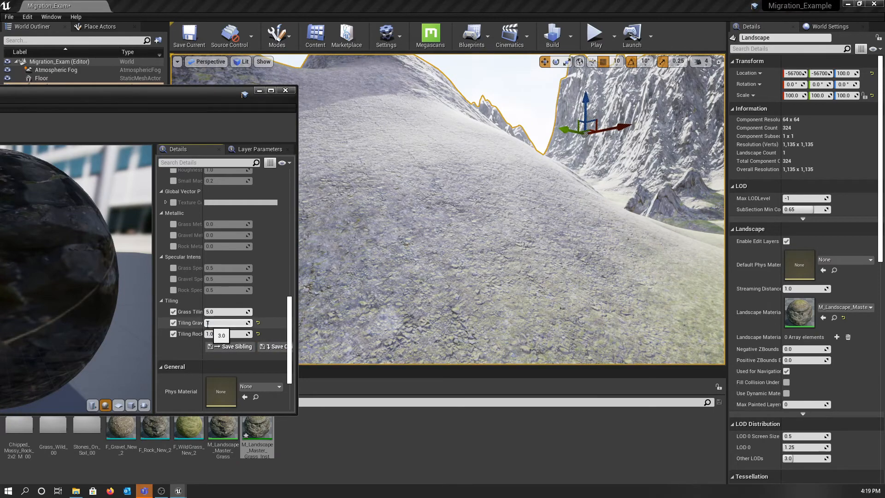
text(1)
key(Return)
- Inspect the grass areas of the landscape up close and from afar, closing the material instance editor along the way
right_drag(467, 254, 518, 273)
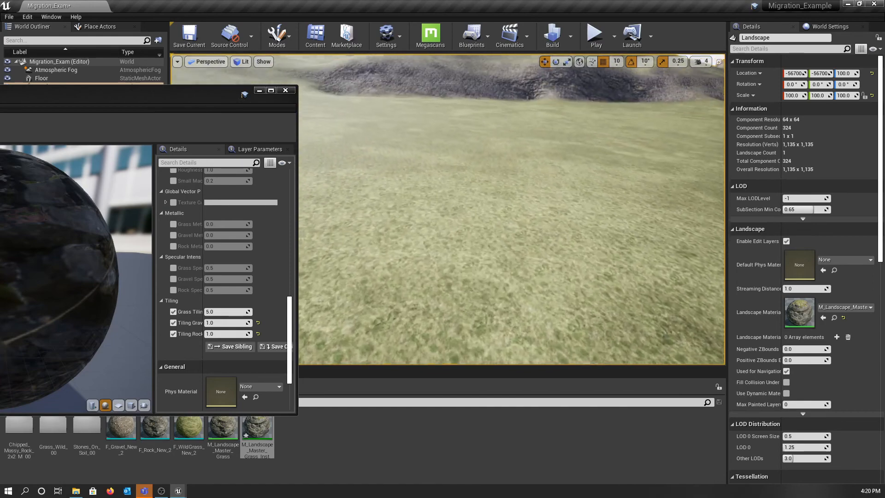
right_drag(468, 169, 498, 165)
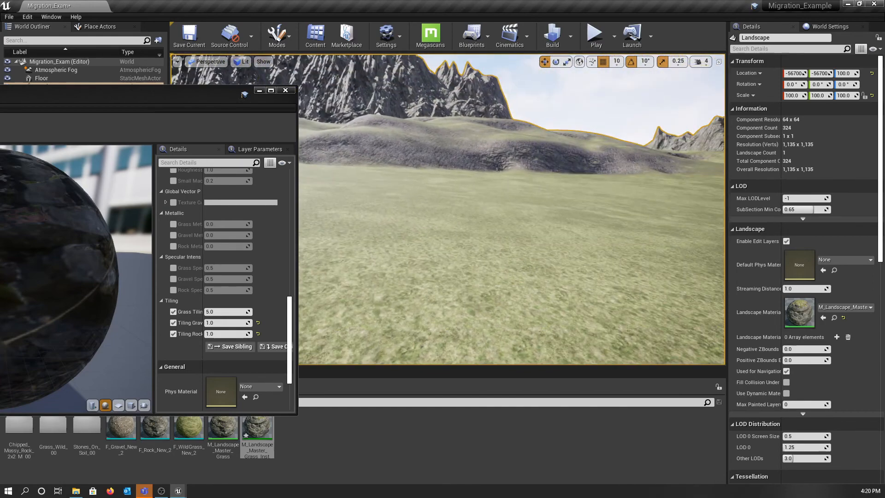
click(225, 312)
right_drag(383, 276, 389, 341)
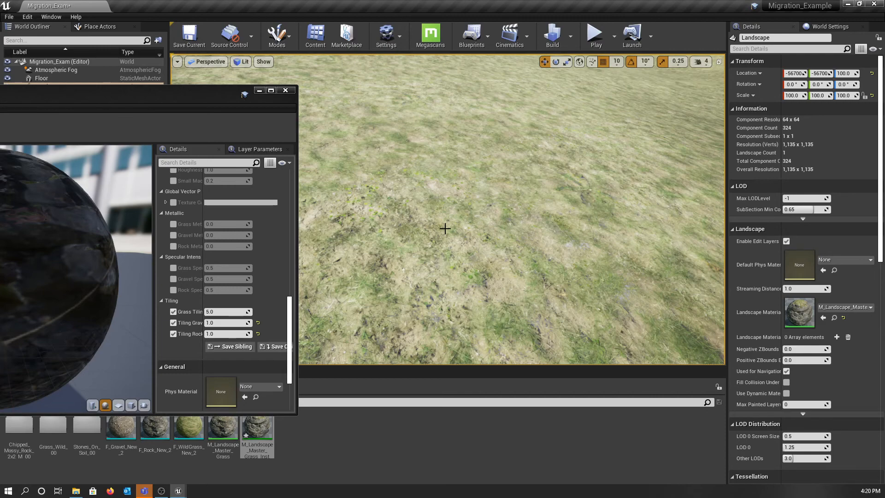
click(285, 91)
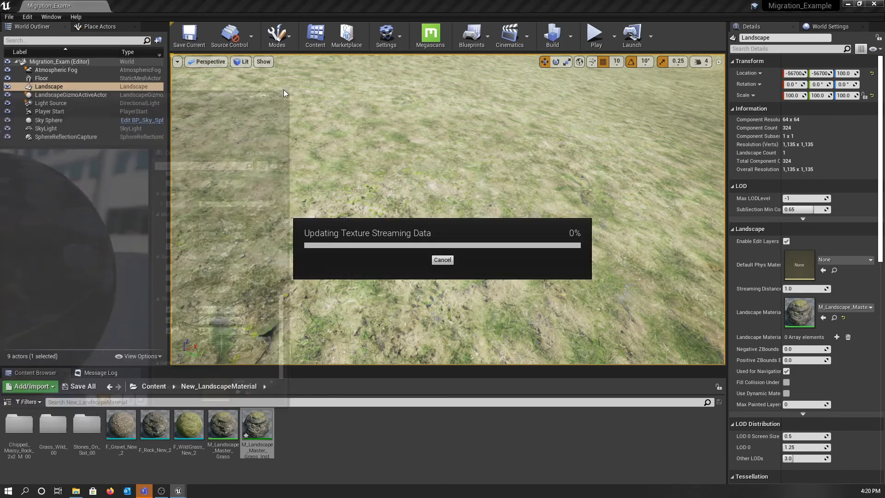
right_drag(448, 210, 340, 169)
key(w)
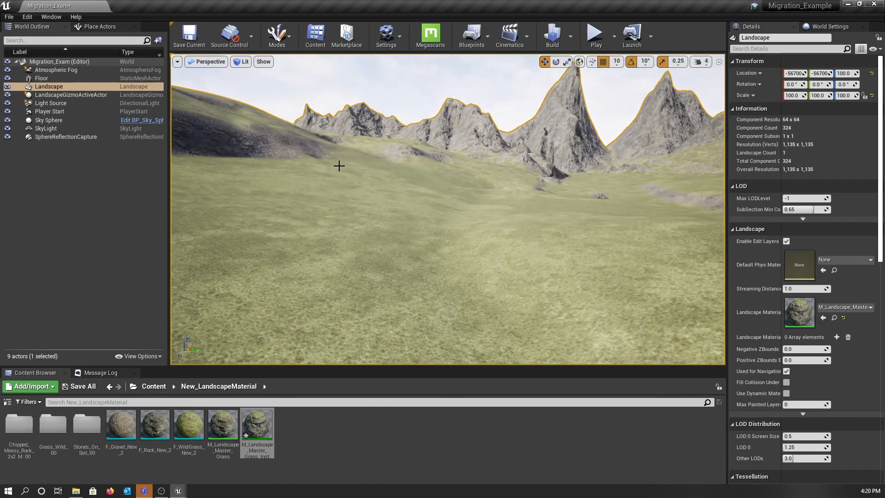